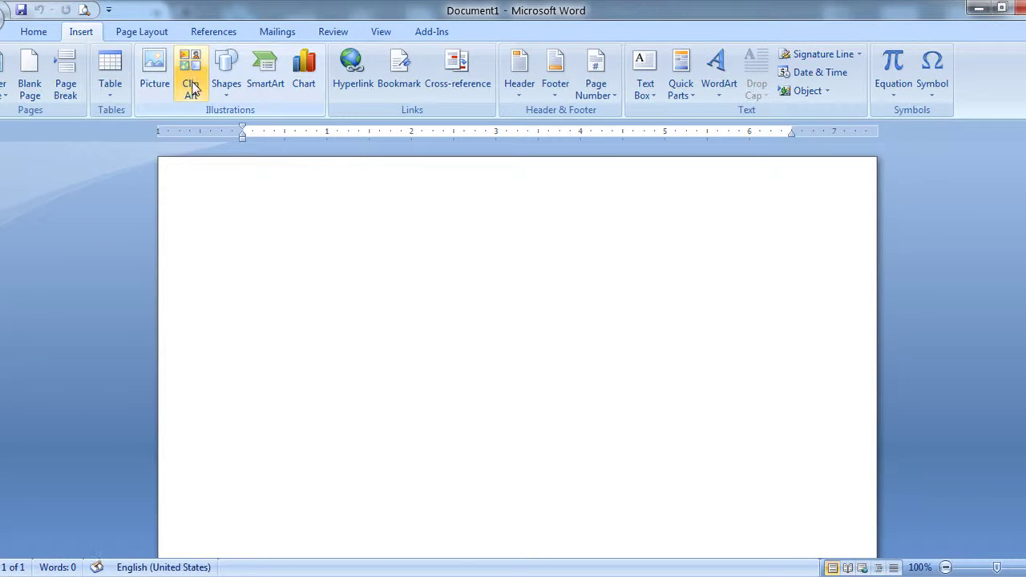
# - Open the Clip Art pane, briefly open and close the Clip Organizer, then reopen the pane
pyautogui.click(201, 86)
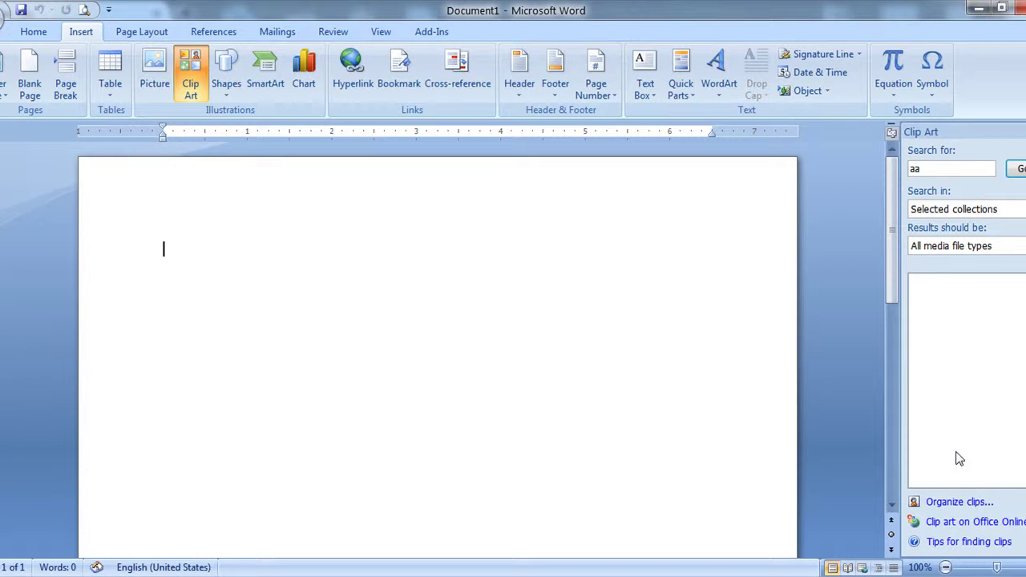
pyautogui.click(960, 503)
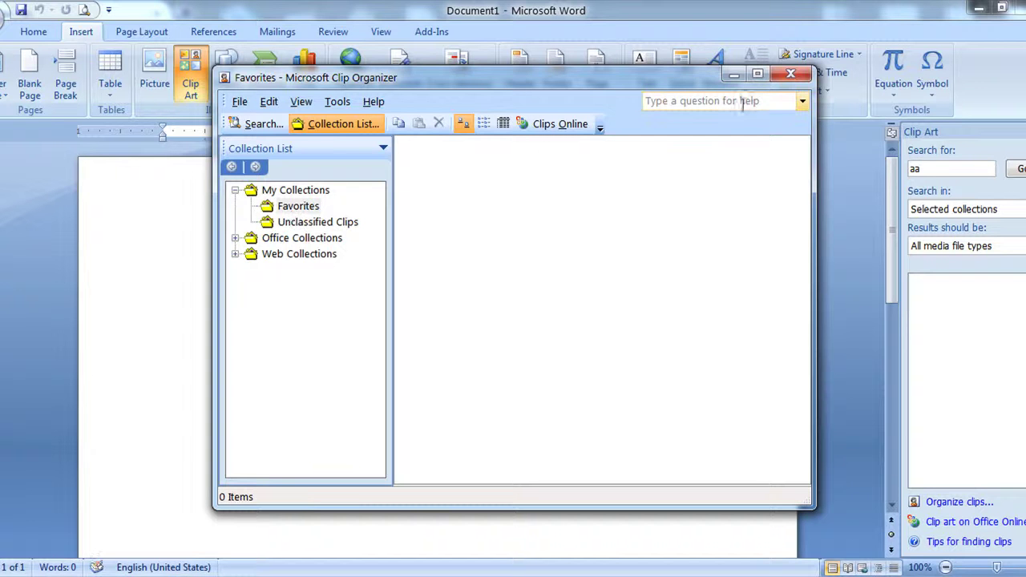
pyautogui.click(790, 74)
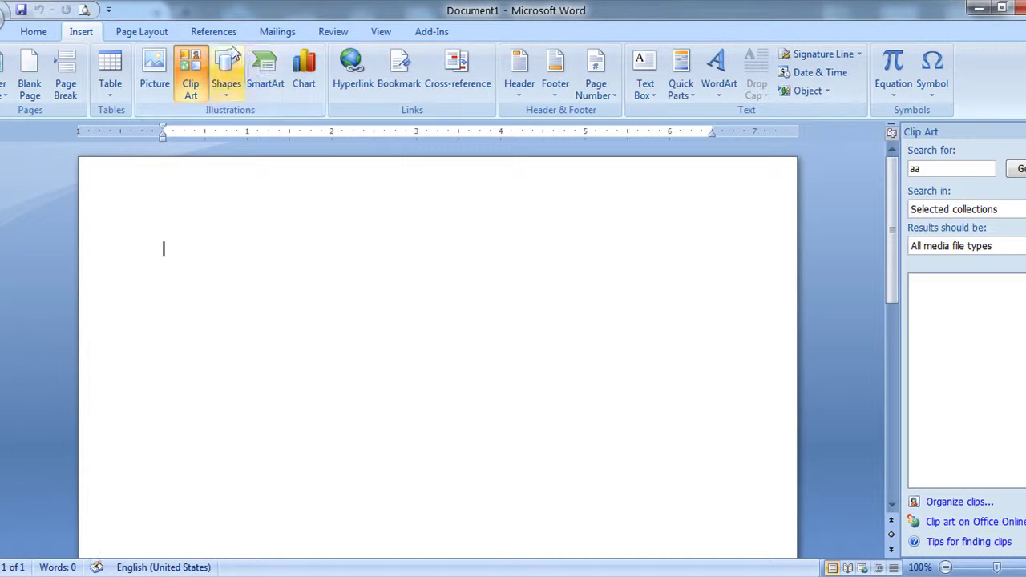
pyautogui.click(193, 77)
pyautogui.click(192, 78)
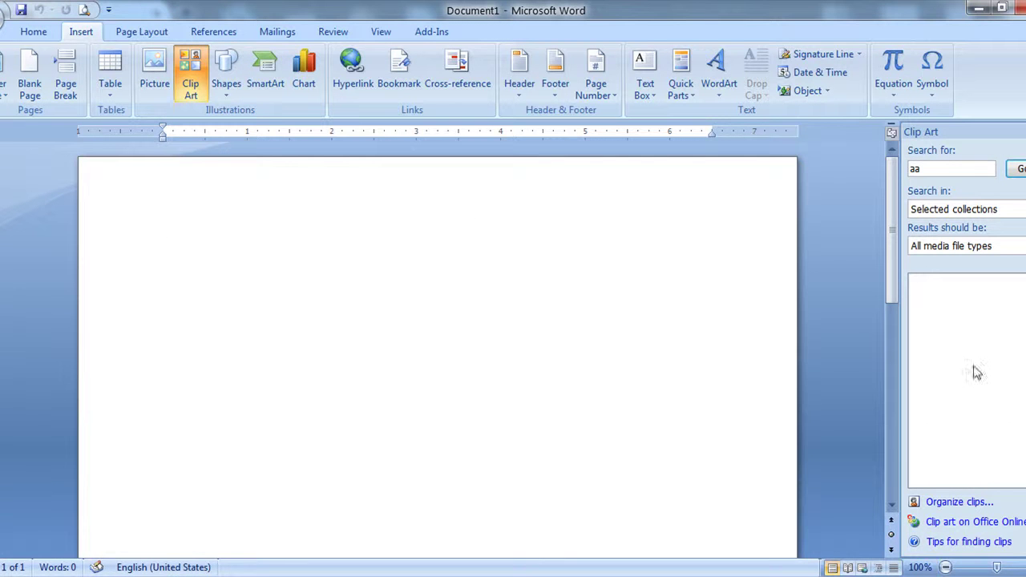
# - In Clip Organizer, browse the collections and open Office Collections > Animals
pyautogui.click(960, 502)
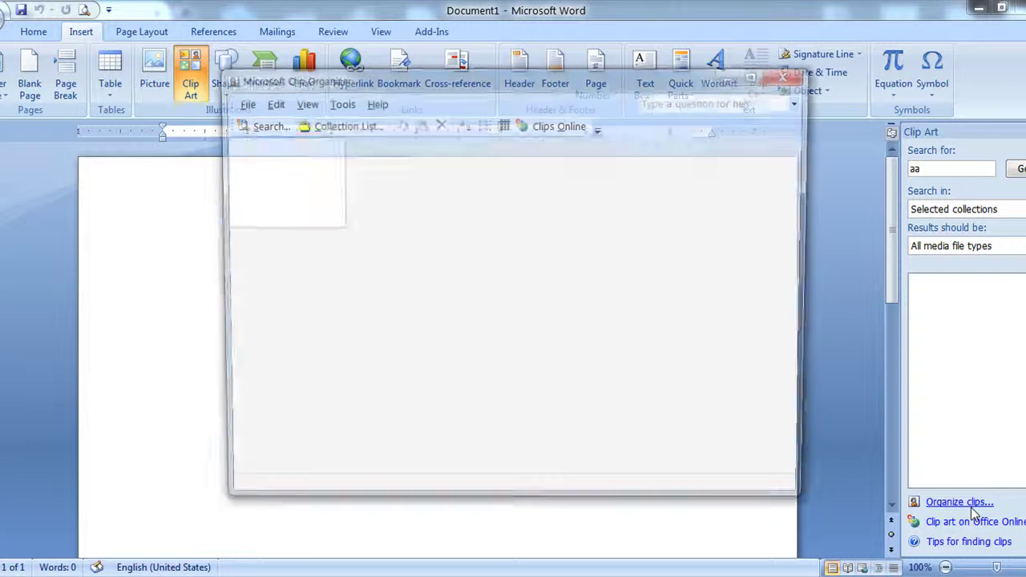
pyautogui.click(296, 207)
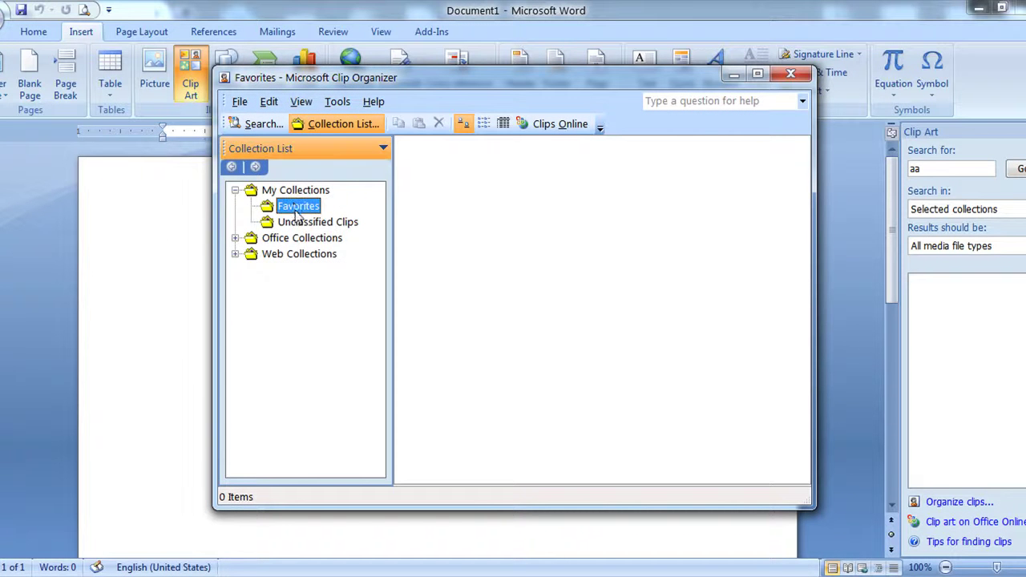
pyautogui.click(298, 223)
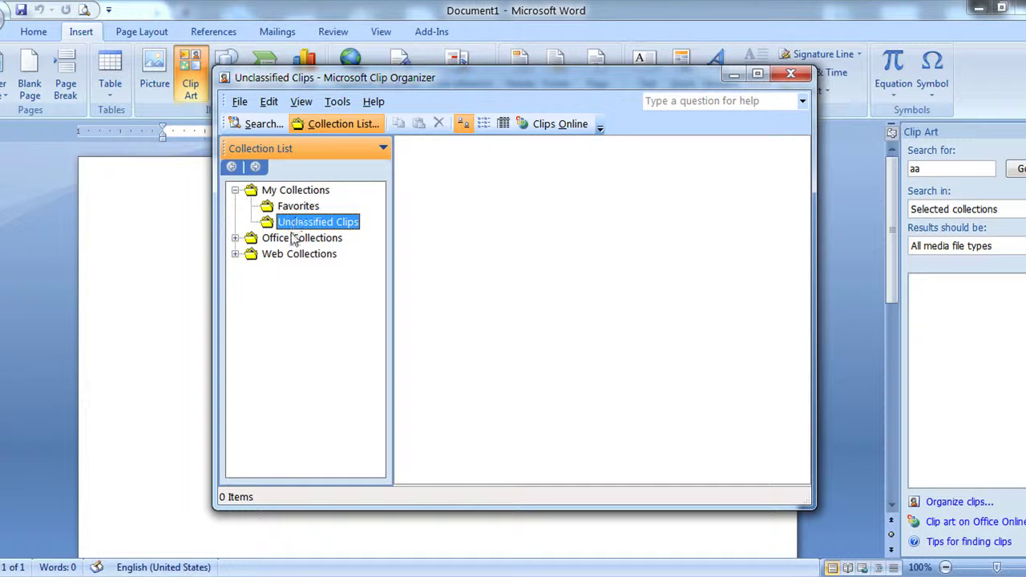
pyautogui.doubleClick(293, 239)
pyautogui.click(287, 254)
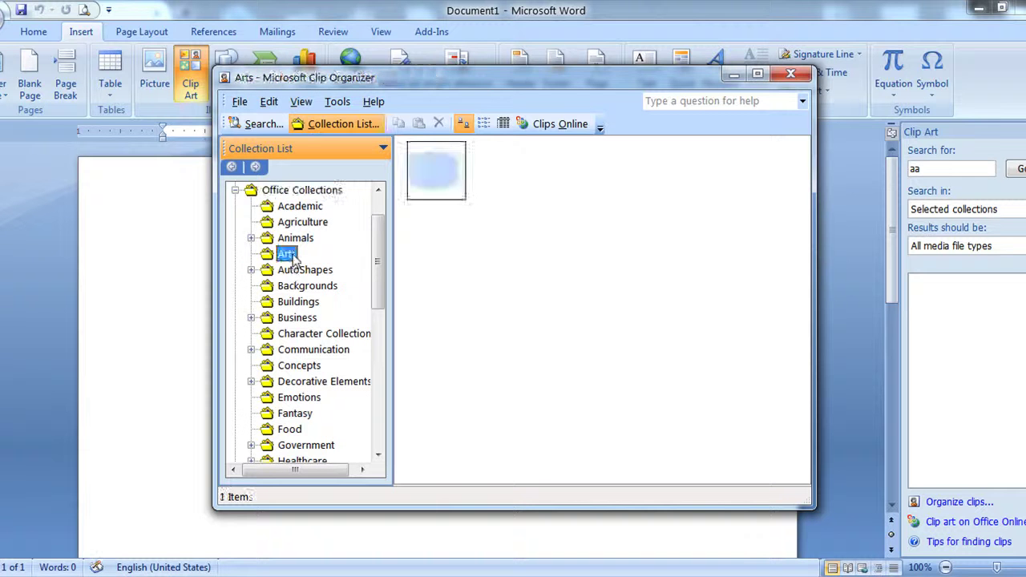
pyautogui.click(304, 240)
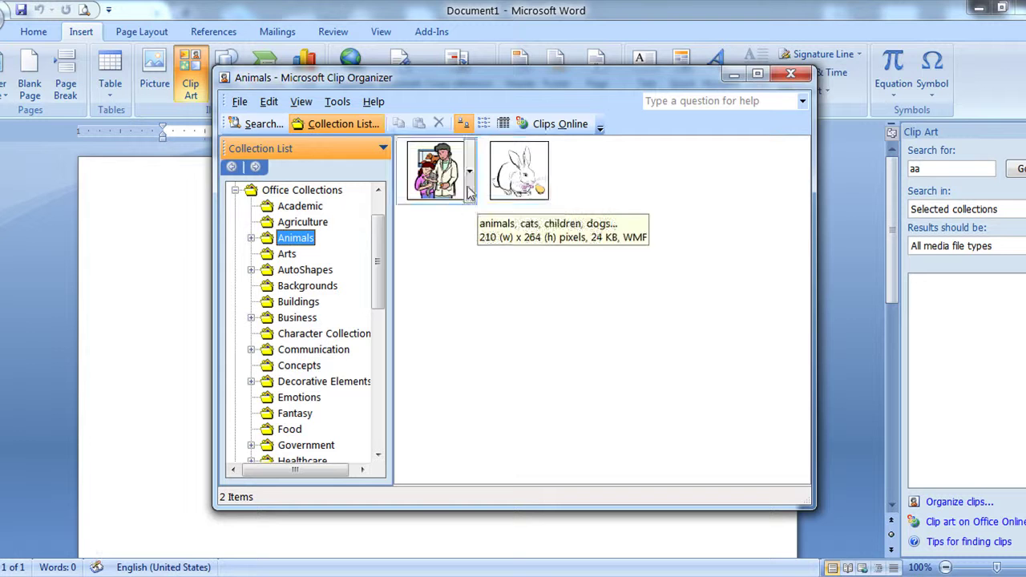
# - Copy the rabbit clip and close Clip Organizer, keeping the clip on the clipboard
pyautogui.click(517, 192)
pyautogui.click(551, 172)
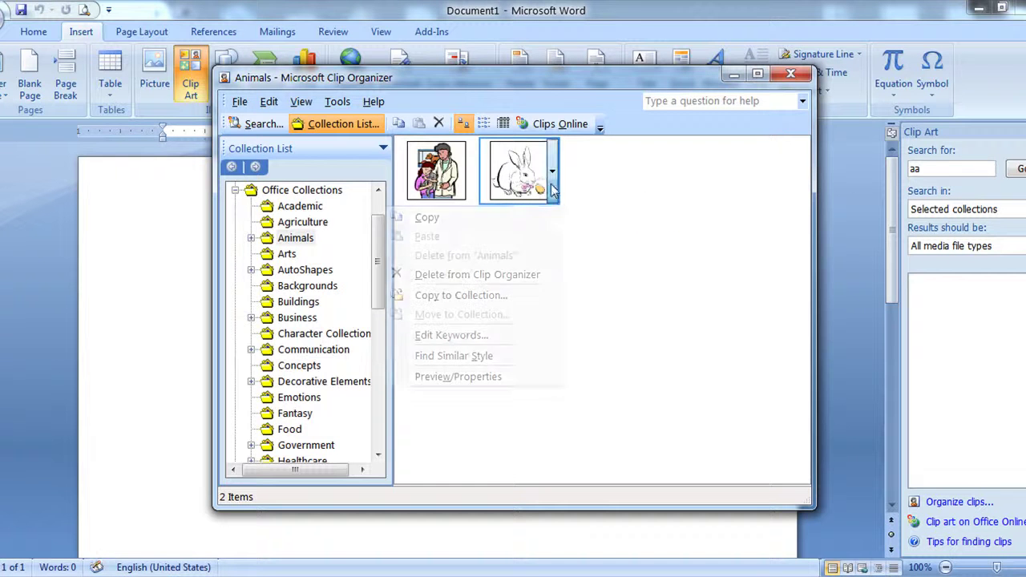
pyautogui.click(427, 217)
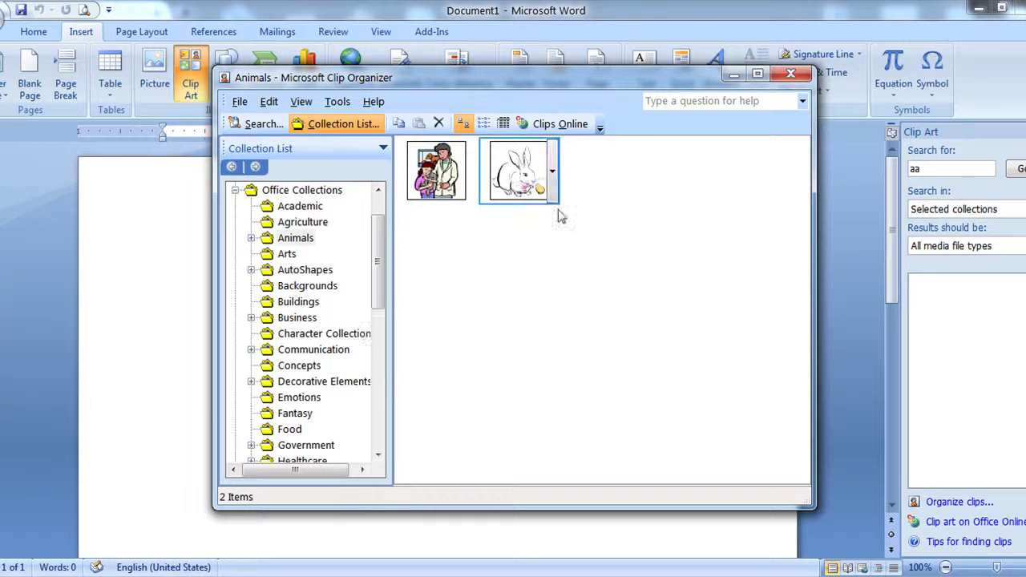
pyautogui.click(790, 74)
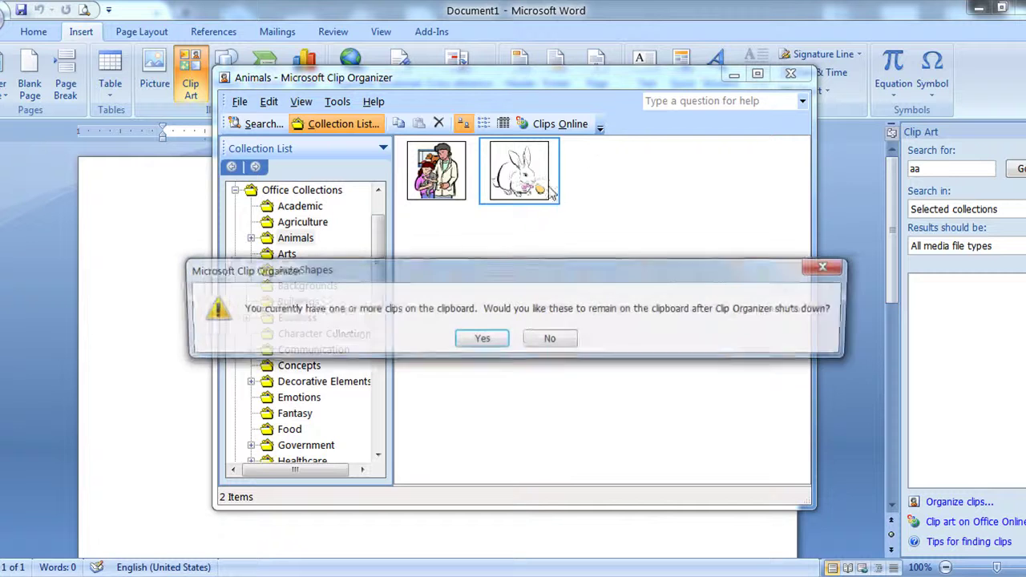
pyautogui.click(498, 346)
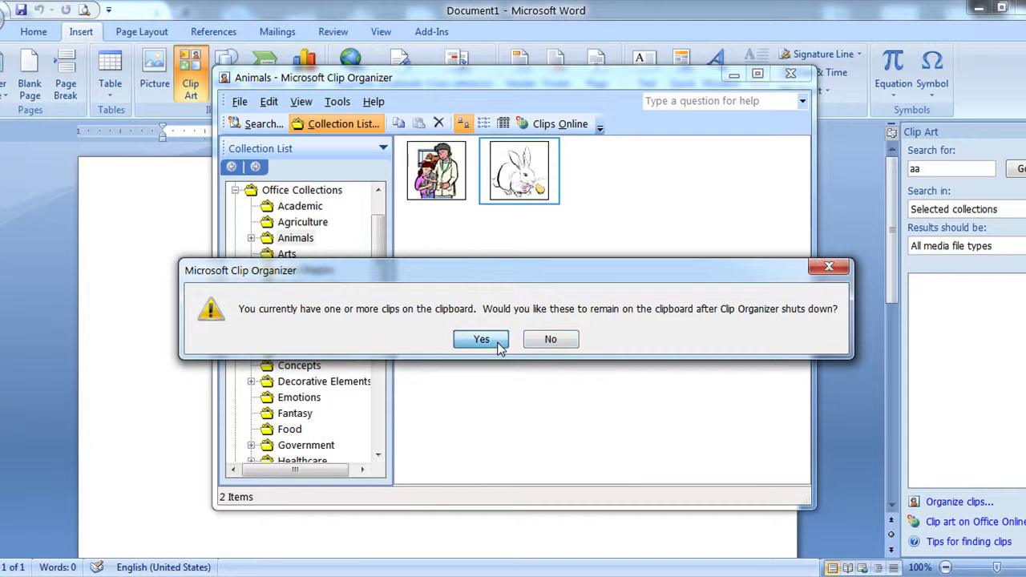
# - Paste the rabbit clip onto the page and dismiss the antivirus popup
pyautogui.rightClick(416, 319)
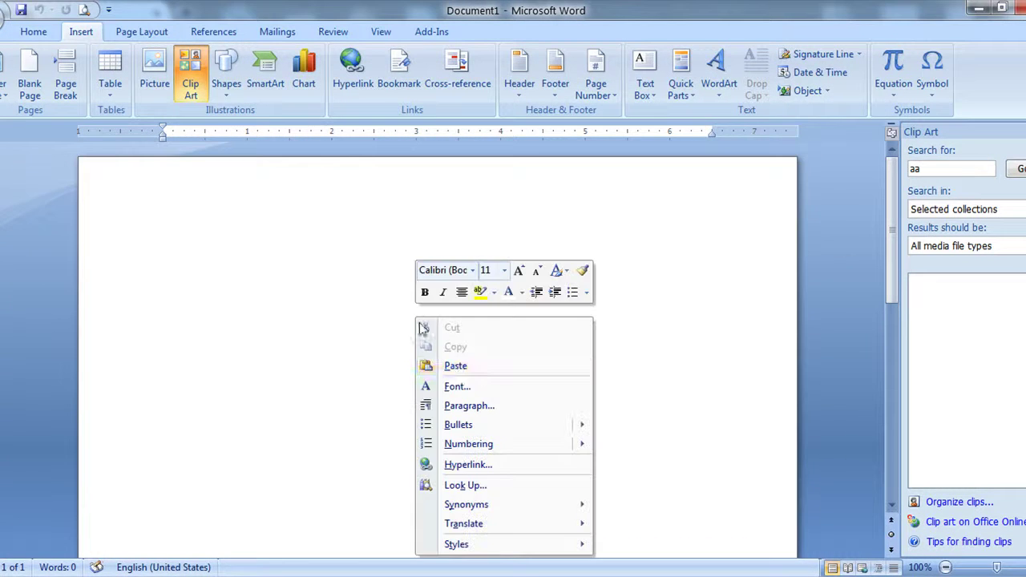
pyautogui.click(437, 367)
pyautogui.click(692, 256)
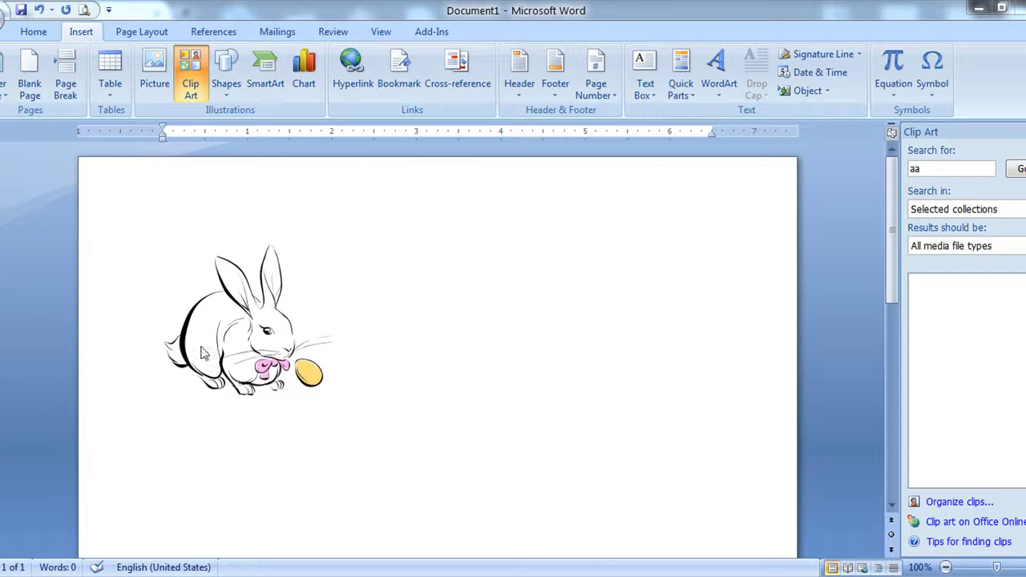
# - Select the pasted rabbit image and delete it
pyautogui.click(251, 318)
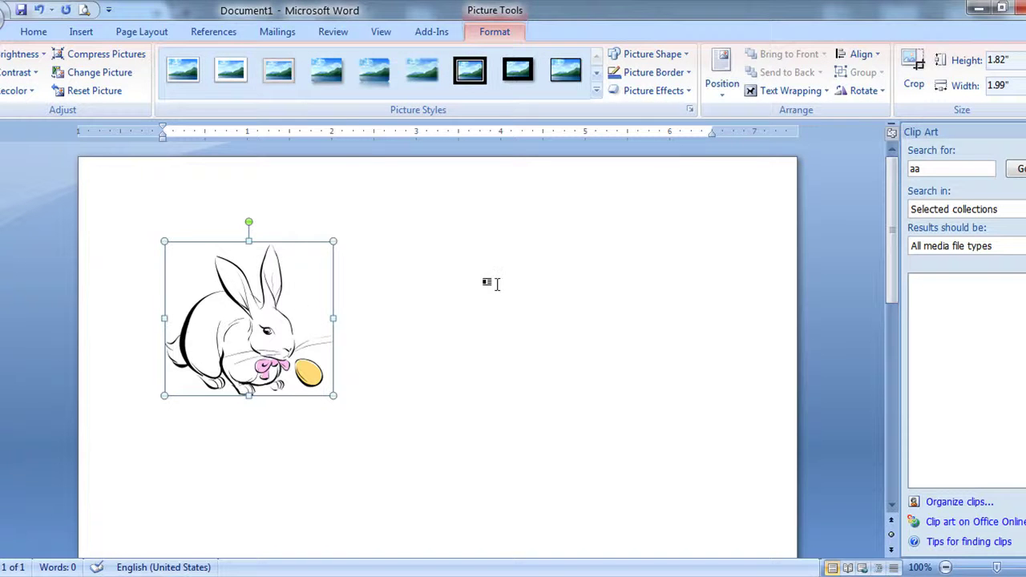
pyautogui.click(488, 282)
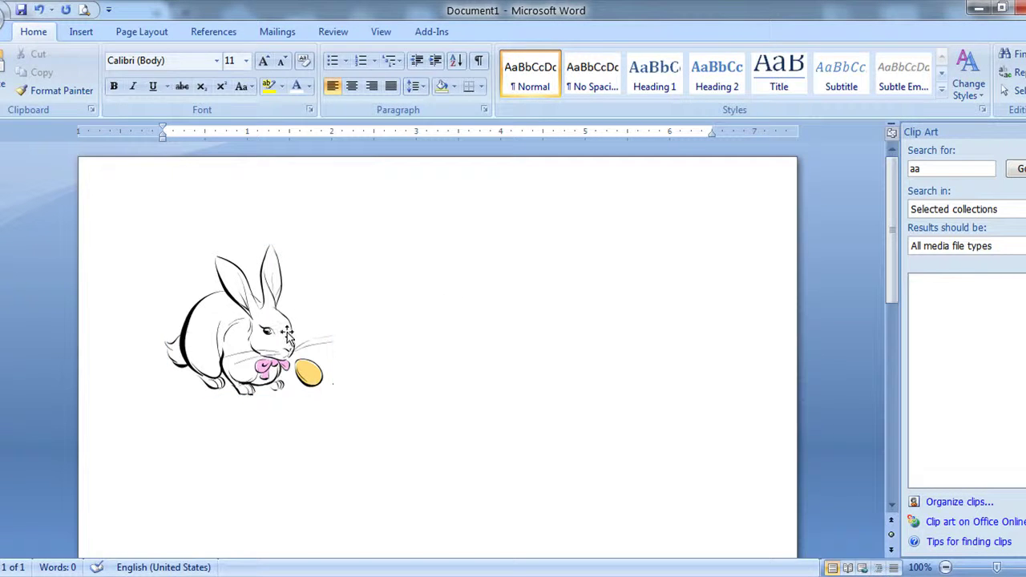
pyautogui.click(287, 336)
pyautogui.click(81, 32)
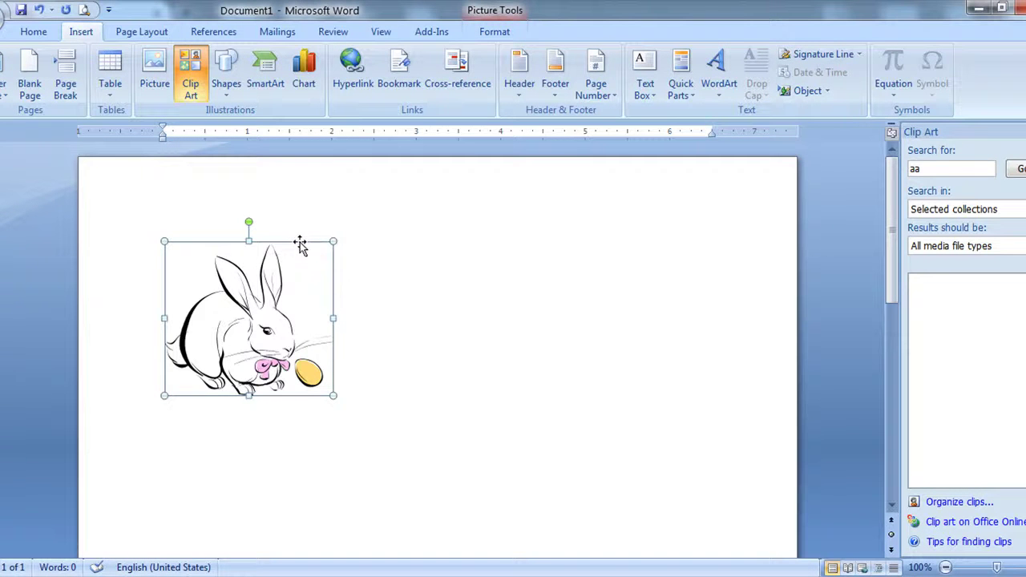
pyautogui.press('Delete')
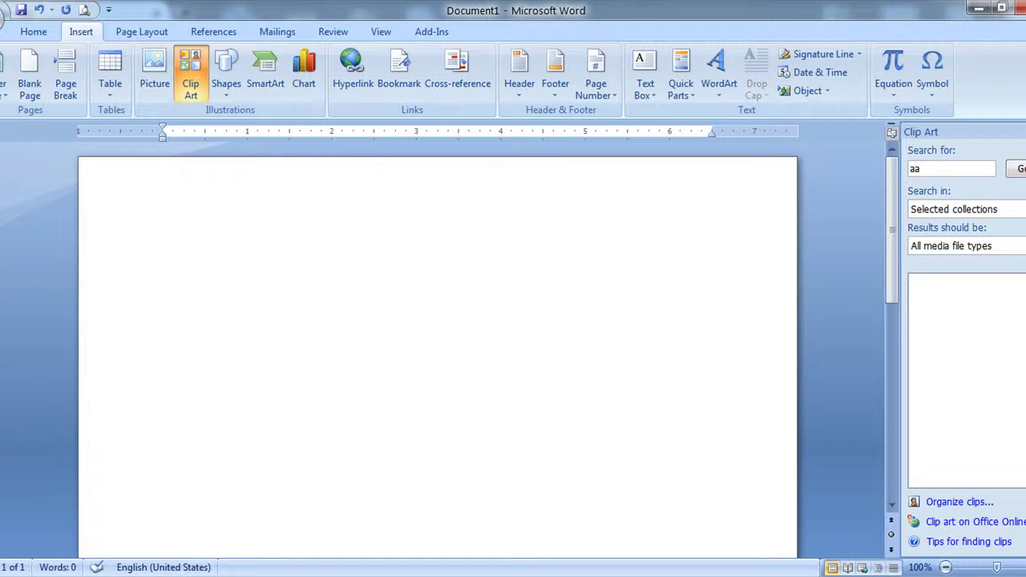
# - Close the Clip Art pane, draw and resize a practice rectangle, then delete it
pyautogui.click(190, 72)
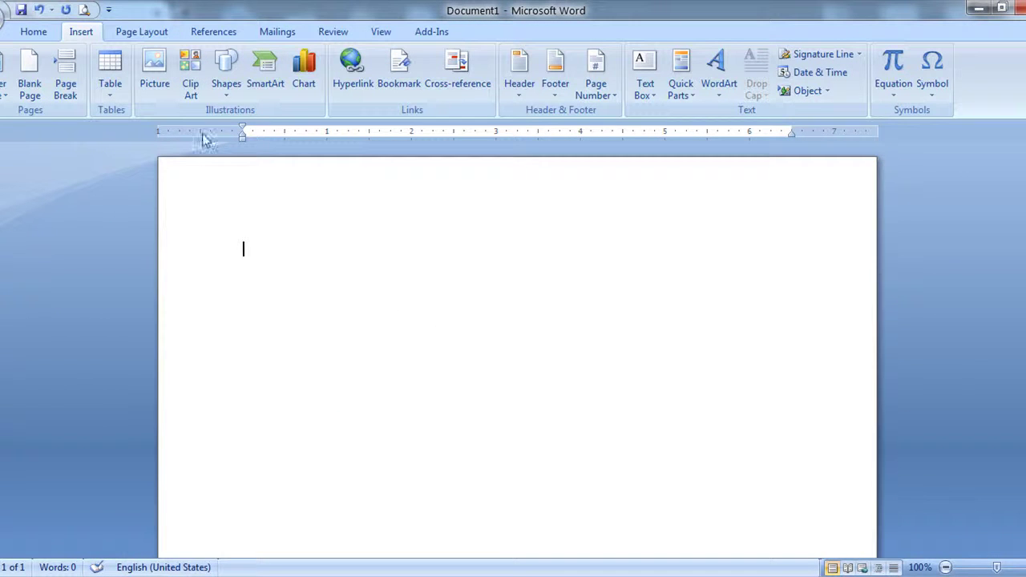
pyautogui.click(237, 94)
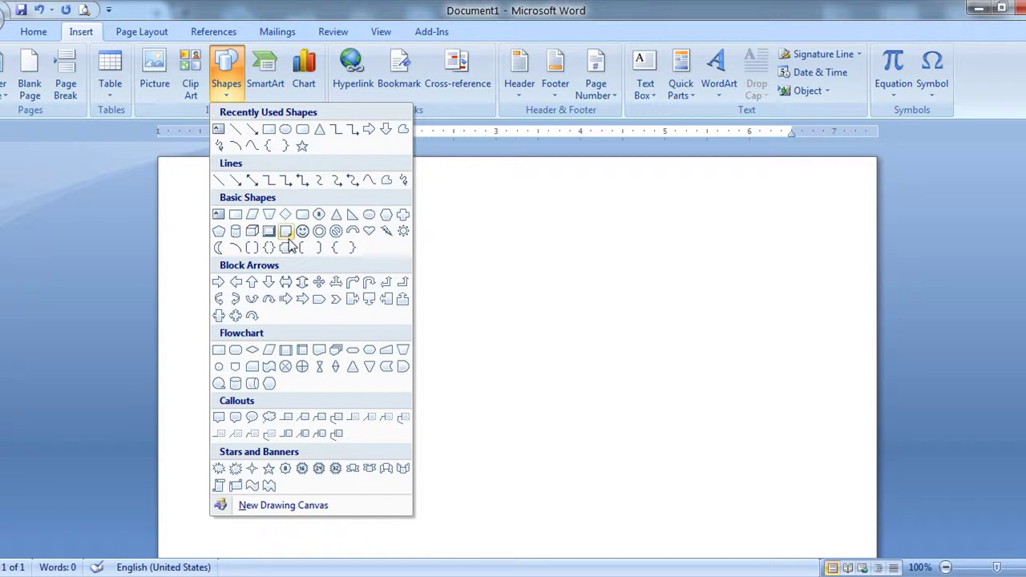
pyautogui.click(235, 214)
pyautogui.moveTo(277, 261); pyautogui.dragTo(508, 454)
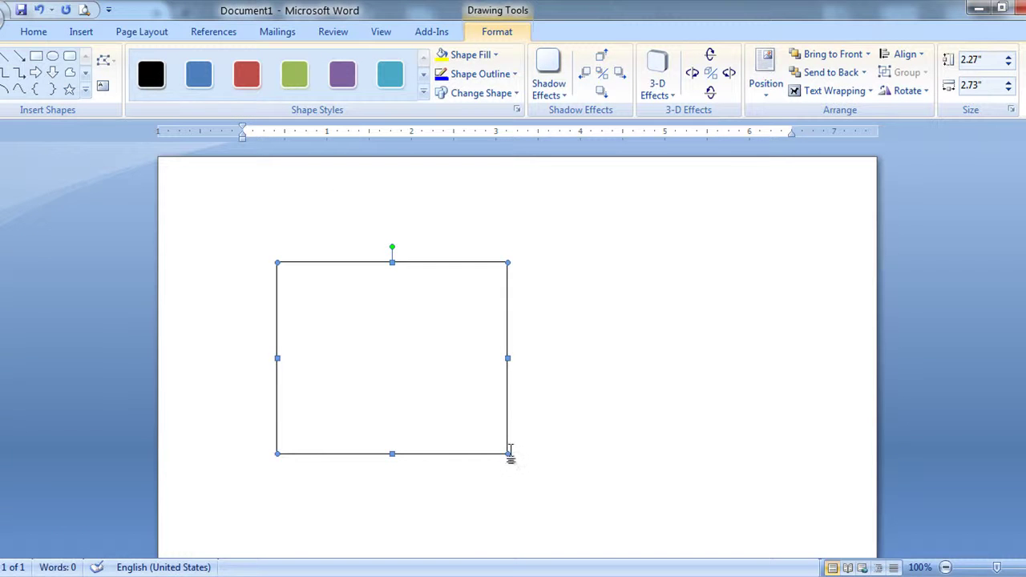
pyautogui.moveTo(507, 453); pyautogui.dragTo(433, 364)
pyautogui.press('Delete')
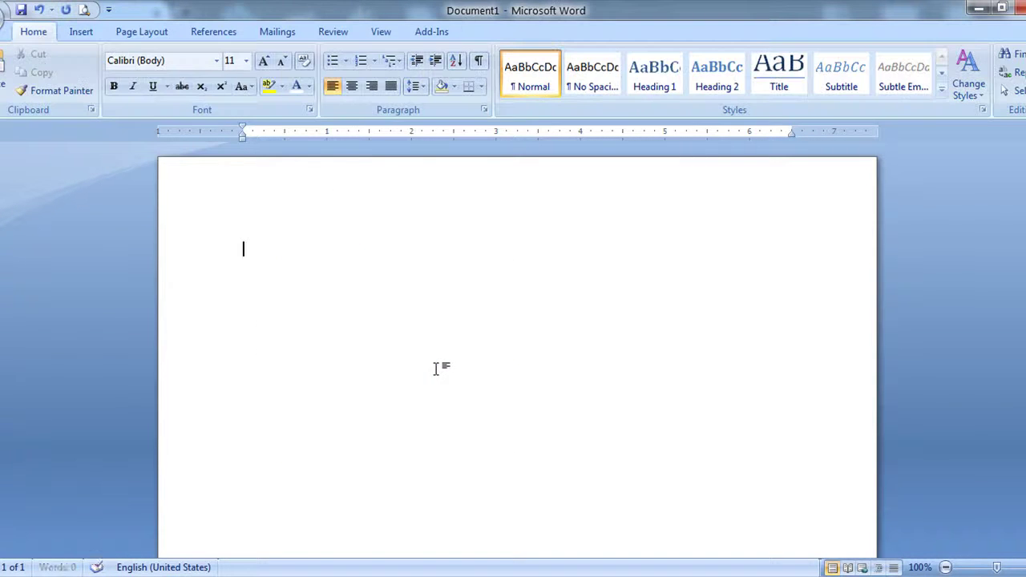
# - Draw a practice circle and a smiley face, then undo them
pyautogui.click(93, 32)
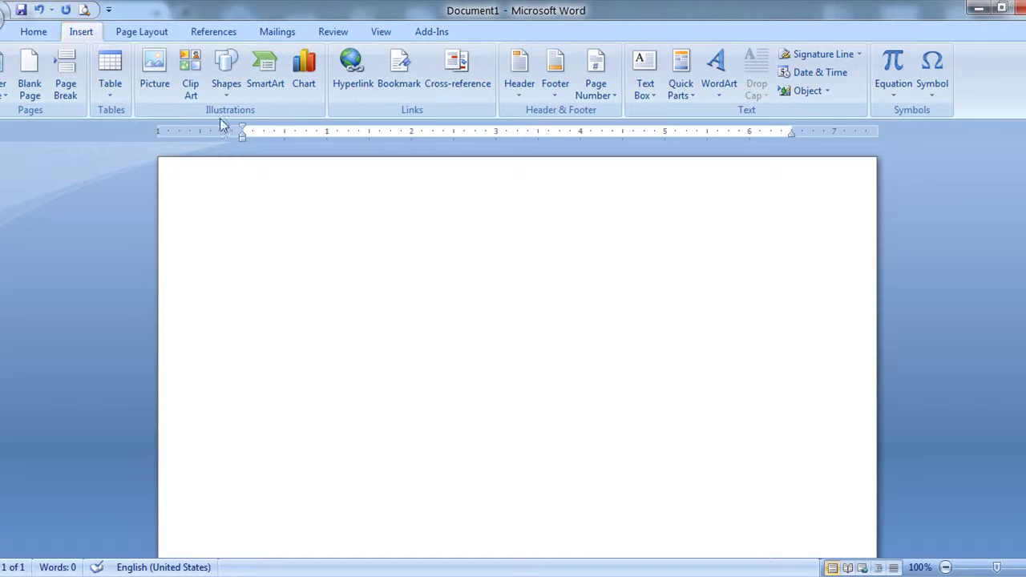
pyautogui.click(226, 95)
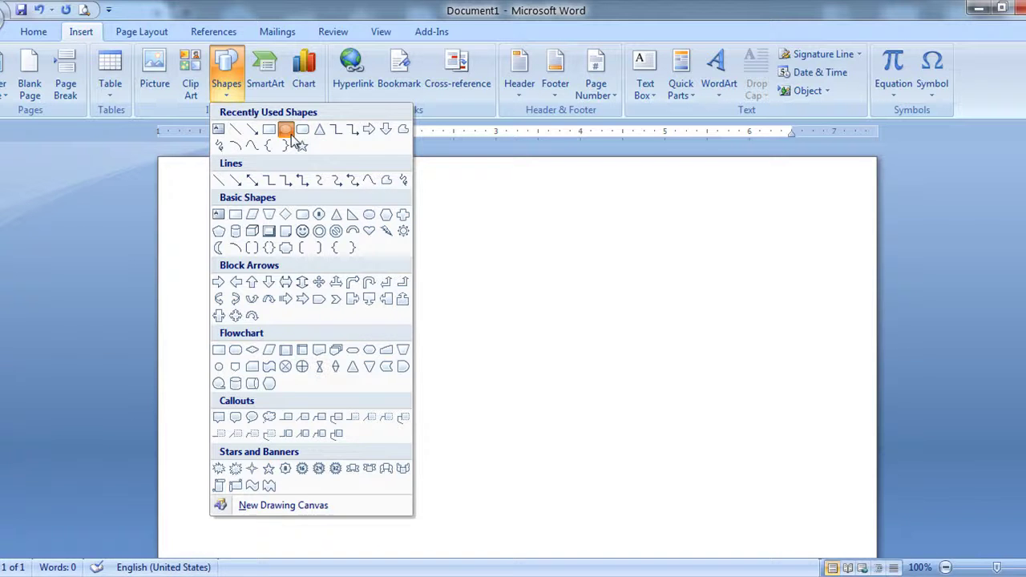
pyautogui.click(287, 130)
pyautogui.moveTo(431, 396); pyautogui.dragTo(506, 428)
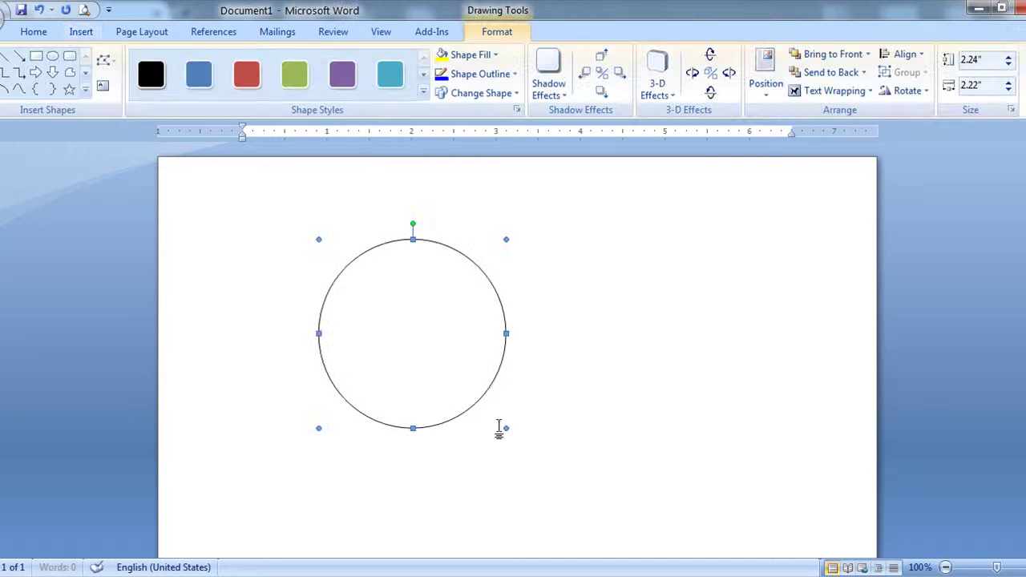
pyautogui.click(84, 89)
pyautogui.click(76, 177)
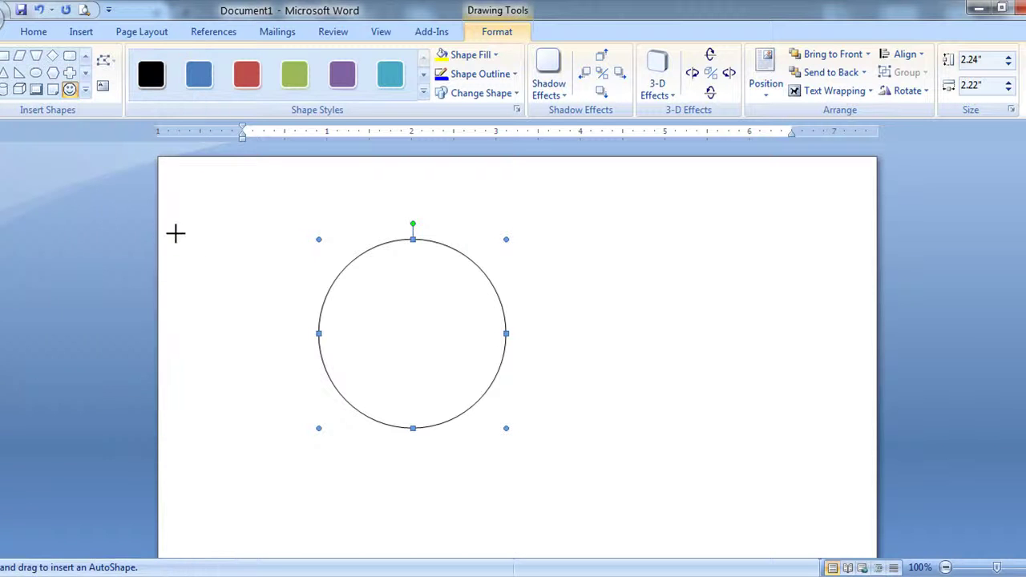
pyautogui.moveTo(343, 244); pyautogui.dragTo(581, 452)
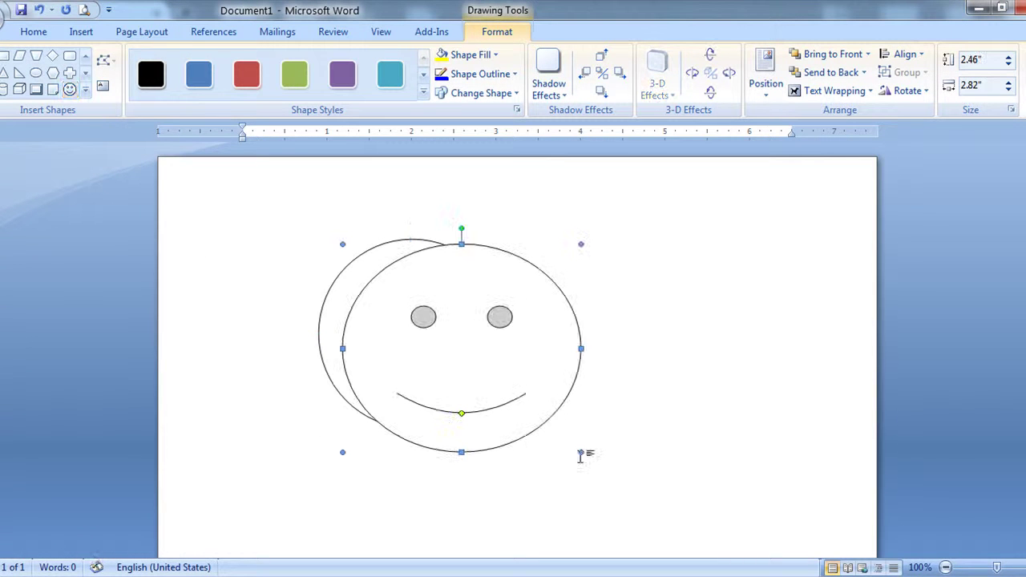
pyautogui.hotkey('ctrl', 'z')
pyautogui.hotkey('ctrl', 'z')
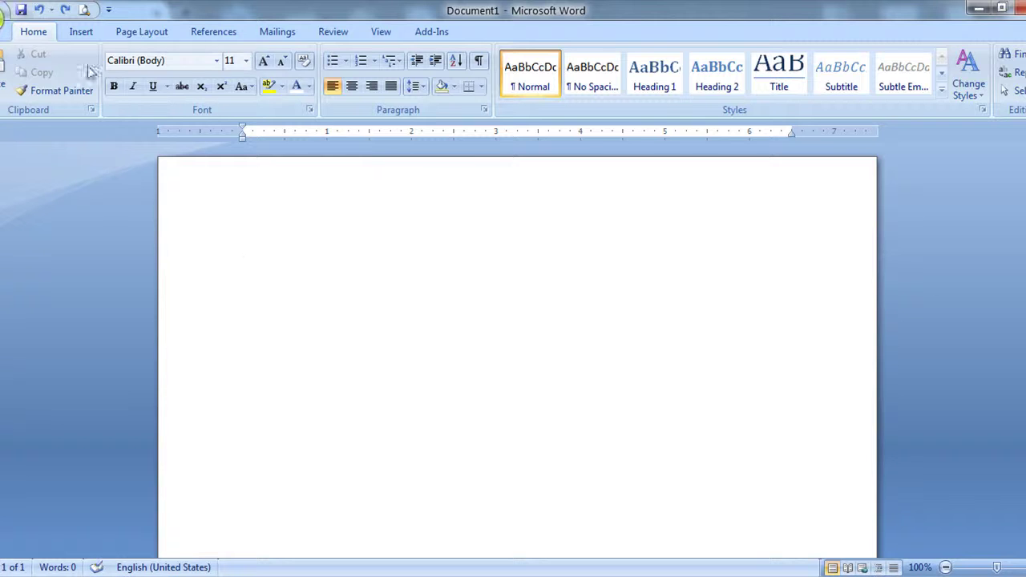
# - Draw a Smiley Face shape from Basic Shapes near the page centre
pyautogui.click(83, 32)
pyautogui.click(228, 80)
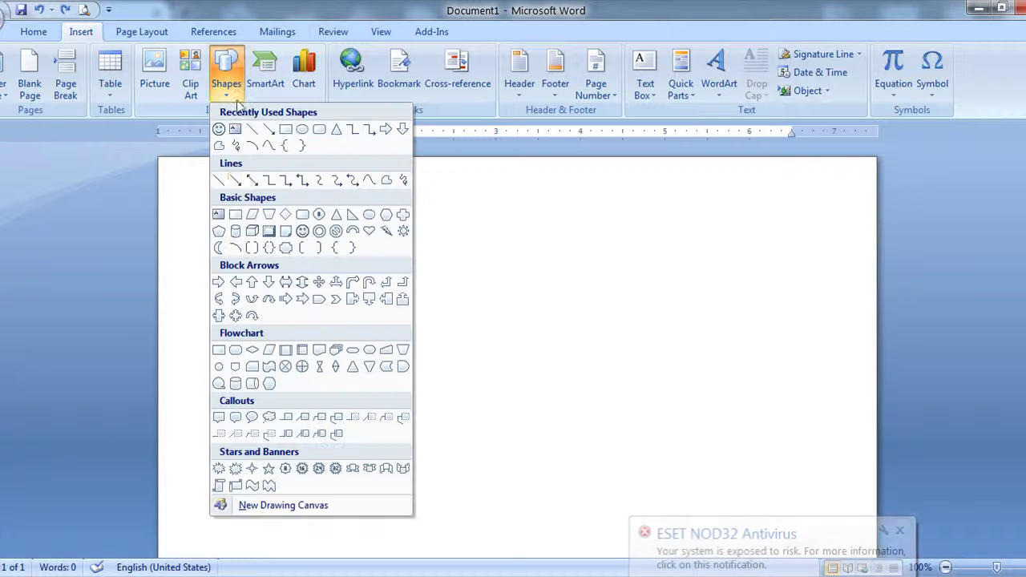
pyautogui.click(219, 129)
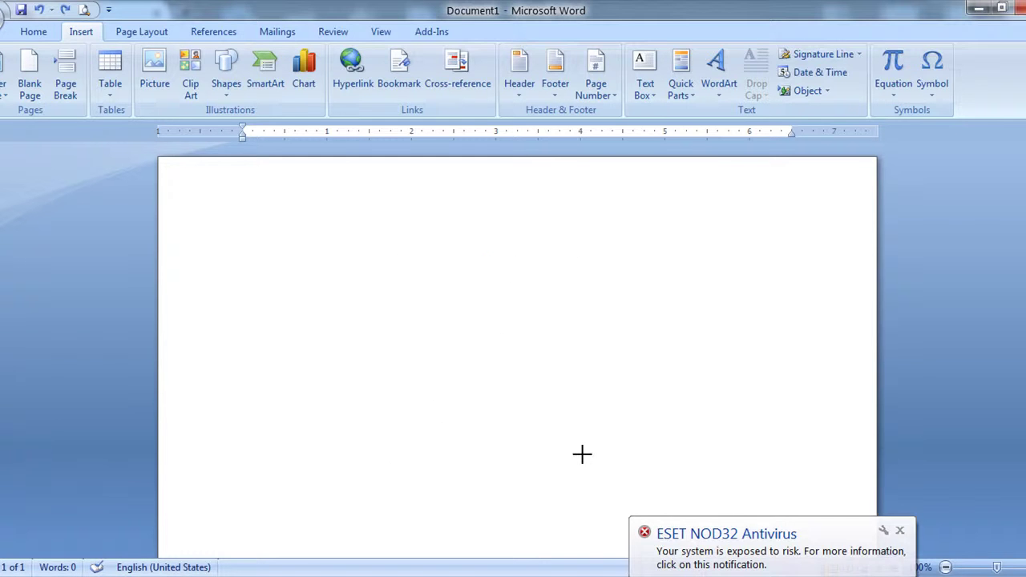
pyautogui.moveTo(569, 447); pyautogui.dragTo(582, 454)
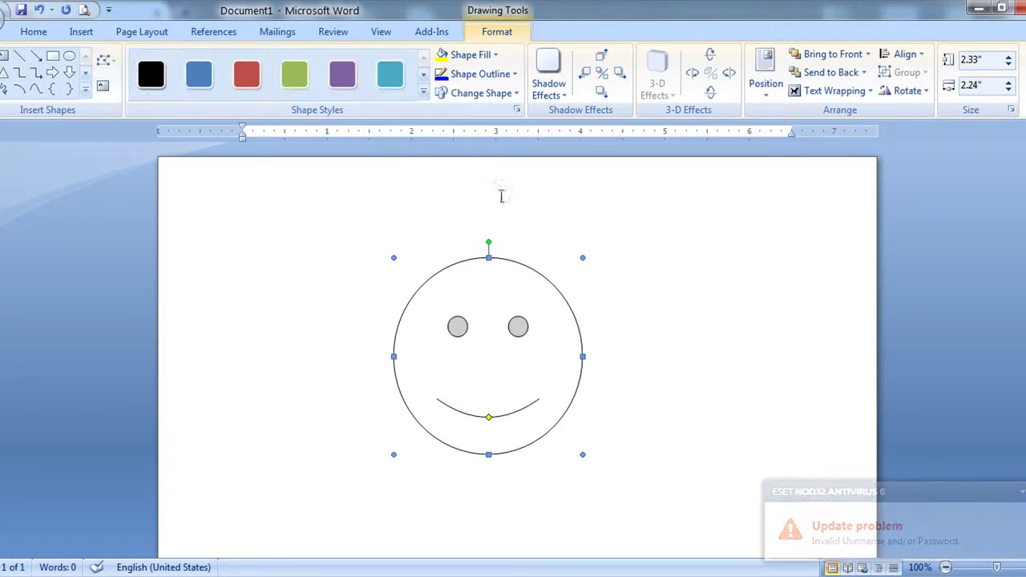
# - Try shape styles on the smiley: an orange dashed outline, then a green outline
pyautogui.click(422, 95)
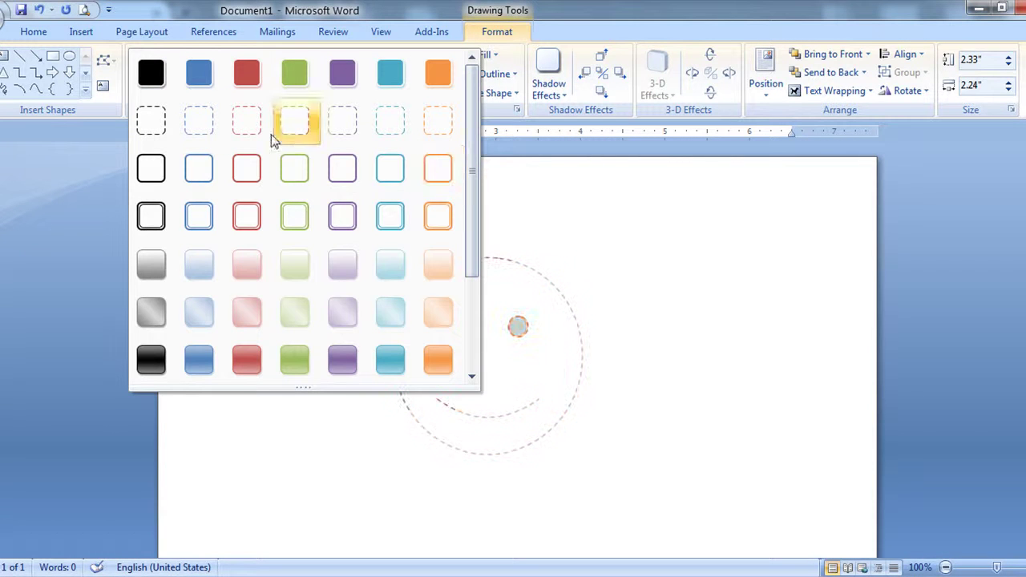
pyautogui.click(556, 189)
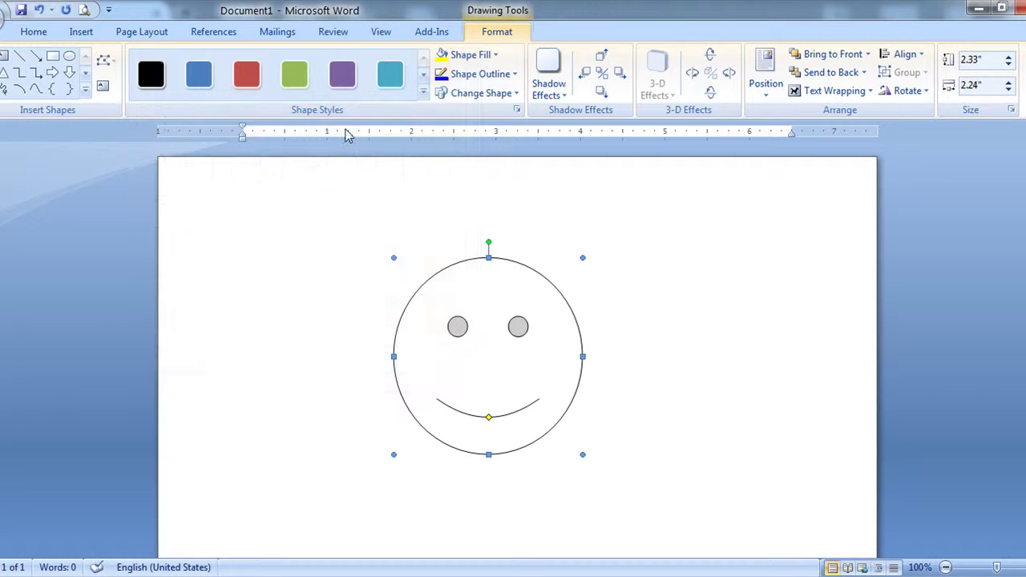
pyautogui.click(422, 95)
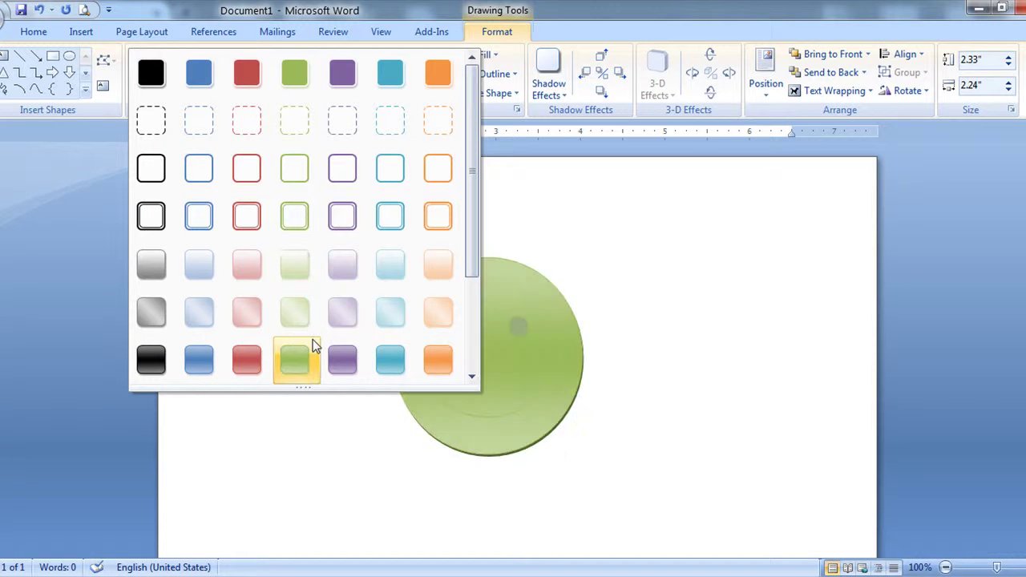
pyautogui.click(436, 121)
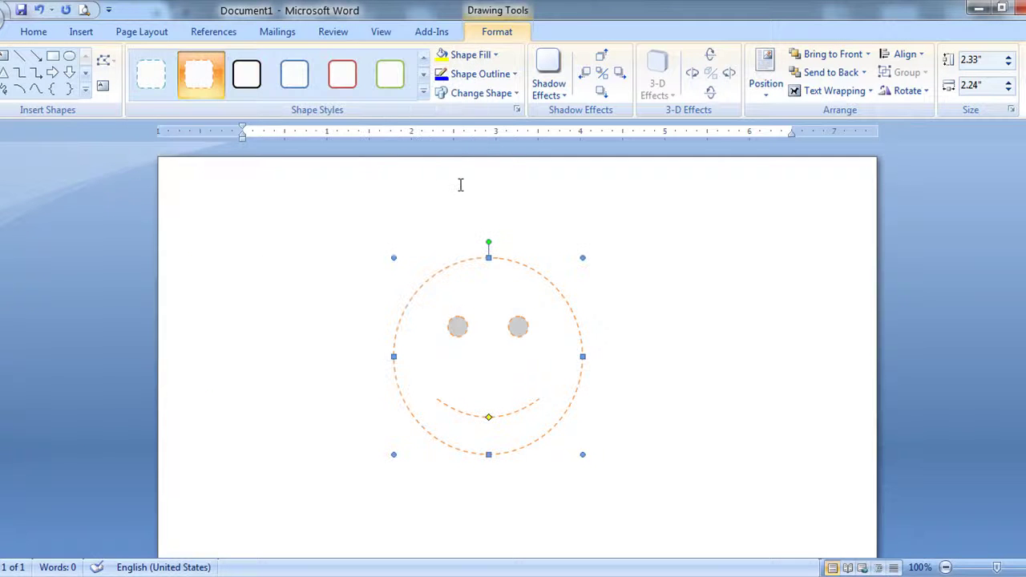
pyautogui.click(390, 73)
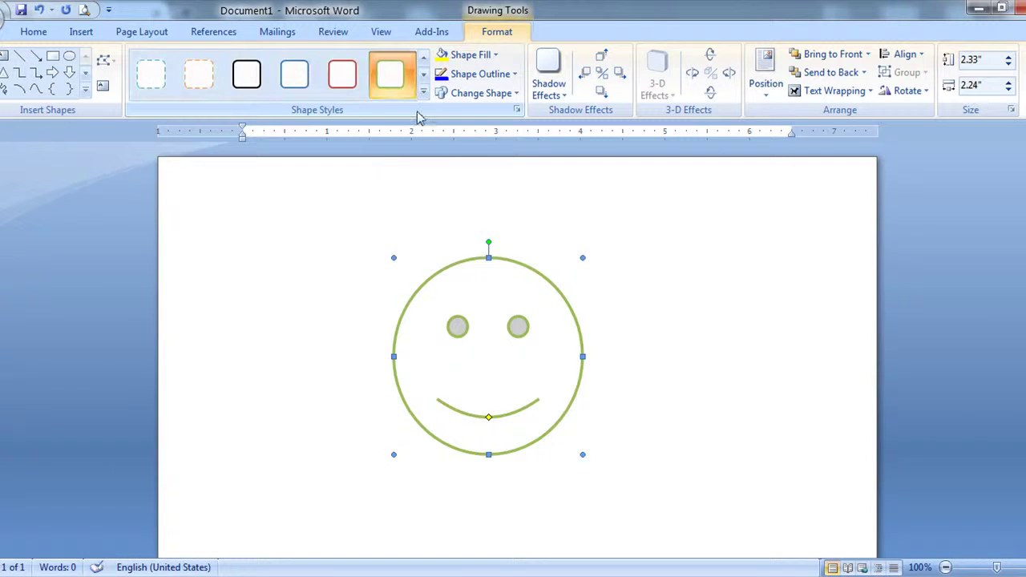
# - Fill the smiley with black and give it a white outline
pyautogui.click(482, 64)
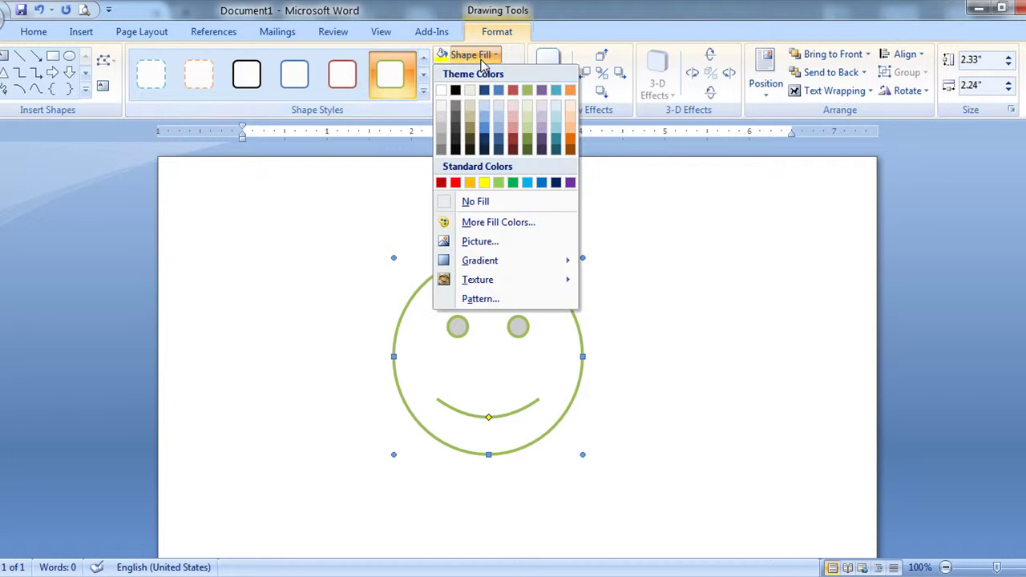
pyautogui.click(455, 90)
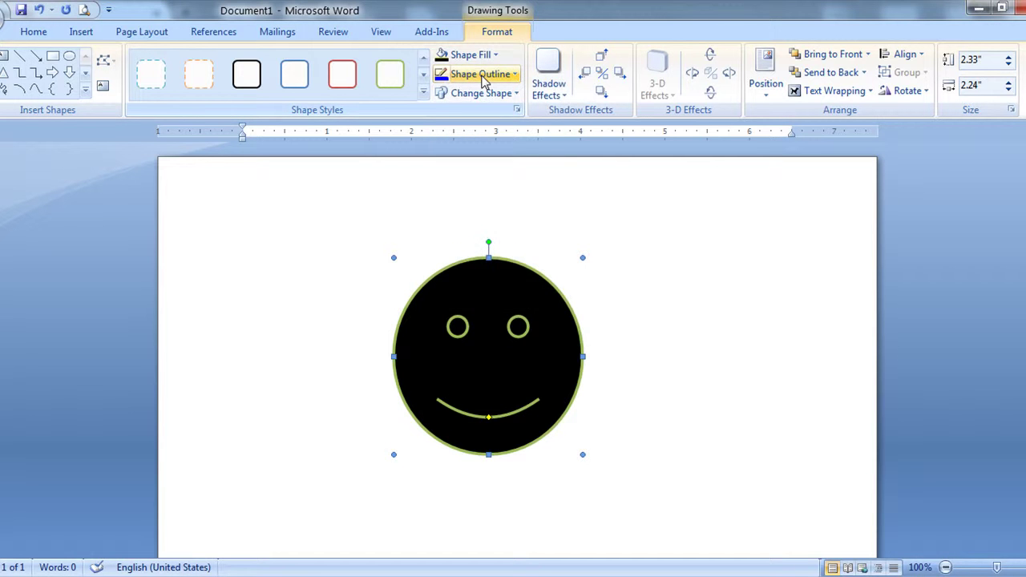
pyautogui.click(484, 81)
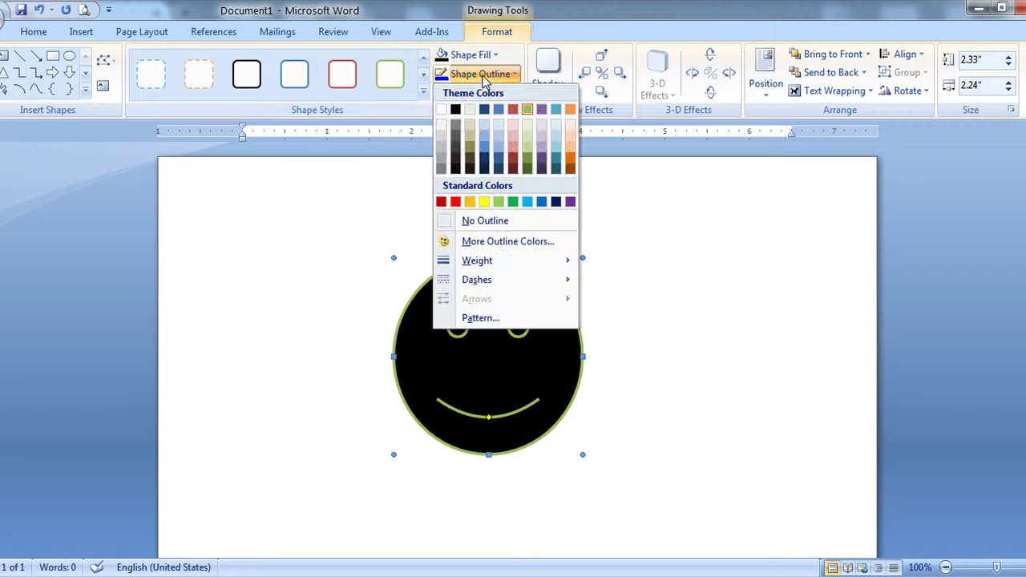
pyautogui.click(441, 110)
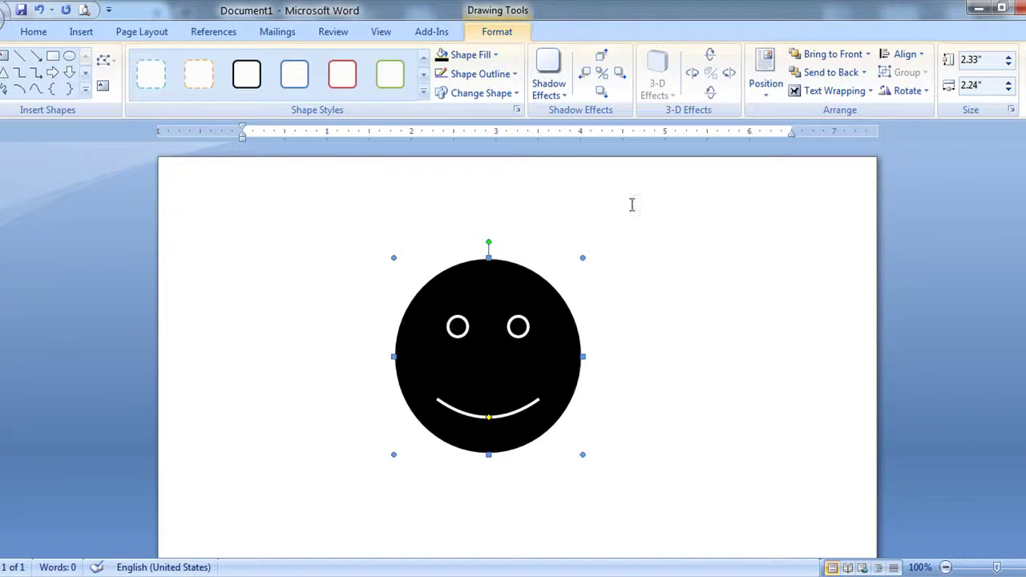
pyautogui.click(481, 94)
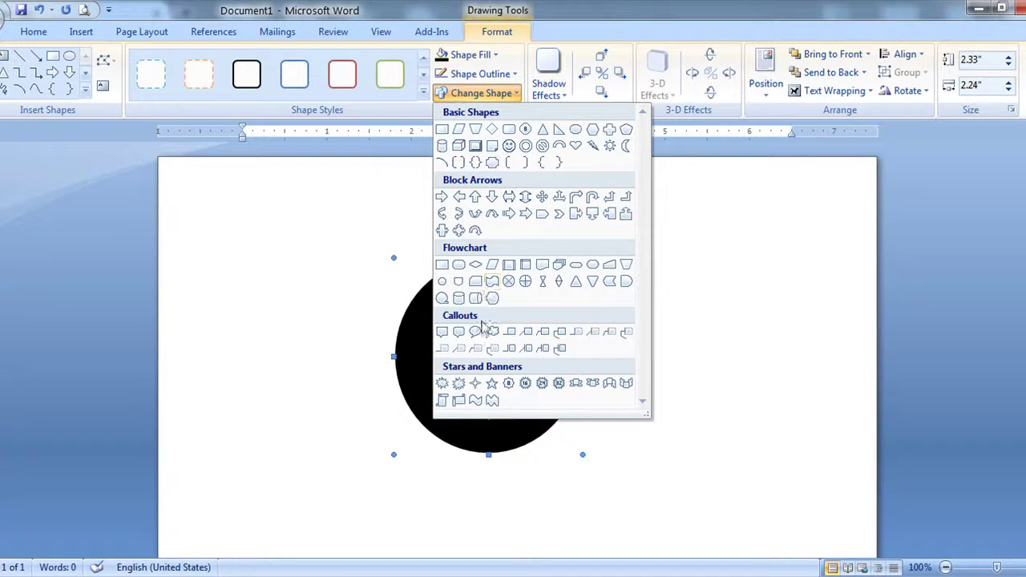
# - Change the smiley into a No Symbol and drag it back near the page centre
pyautogui.click(542, 146)
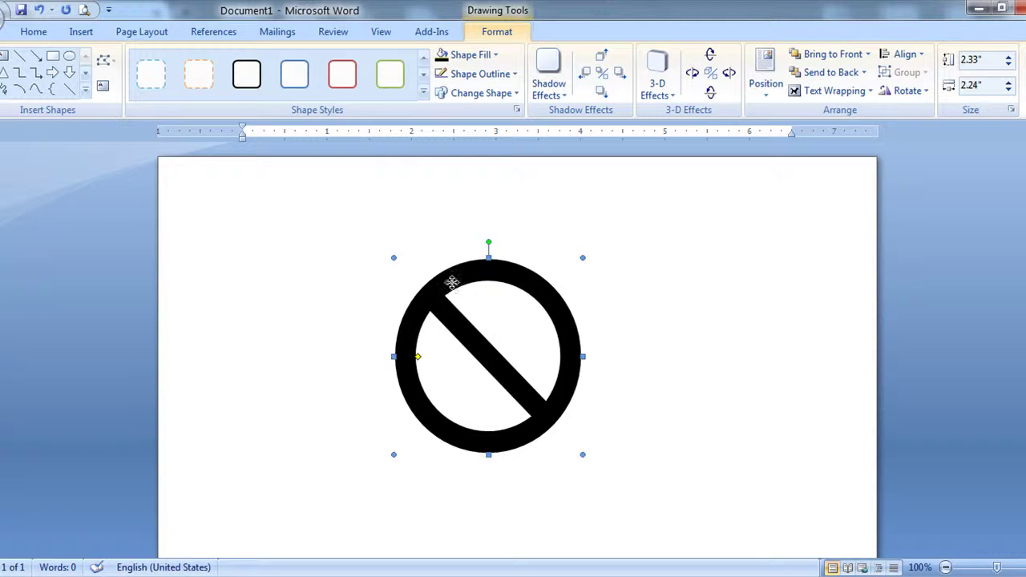
pyautogui.moveTo(453, 282); pyautogui.dragTo(375, 272)
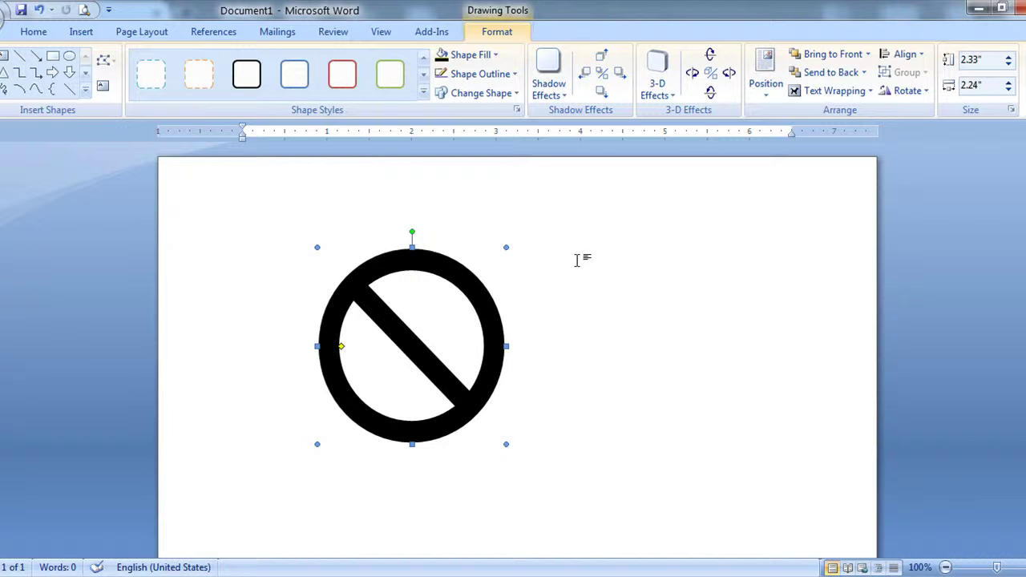
pyautogui.moveTo(490, 295); pyautogui.dragTo(573, 300)
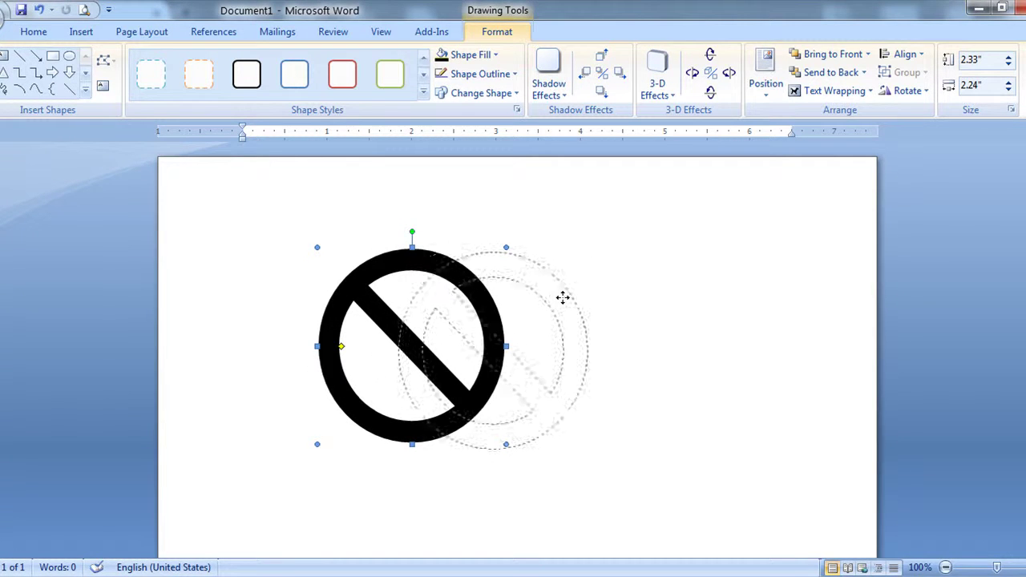
# - After trying a perspective shadow, apply a drop shadow and nudge it slightly down and left
pyautogui.click(567, 99)
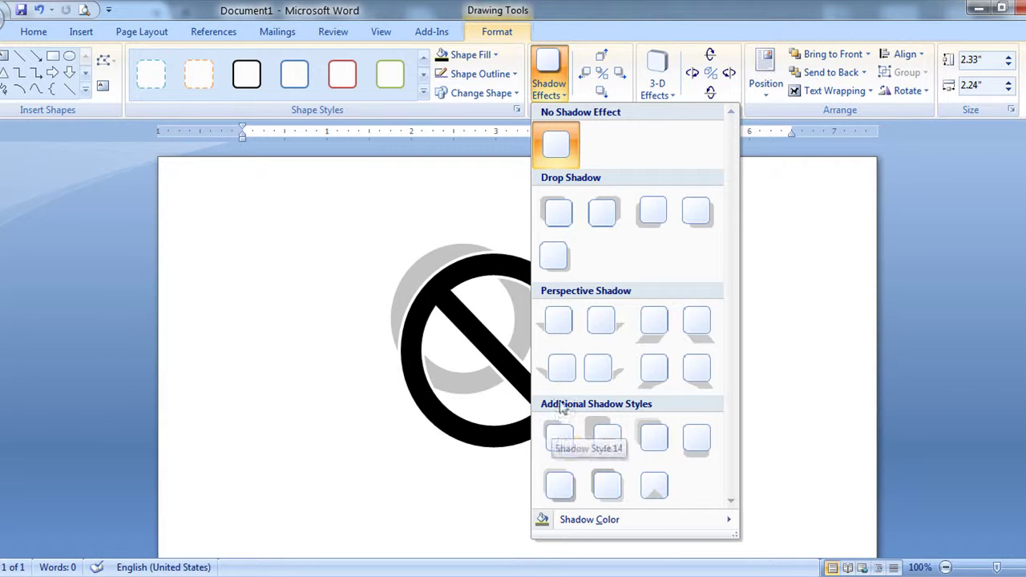
pyautogui.click(609, 373)
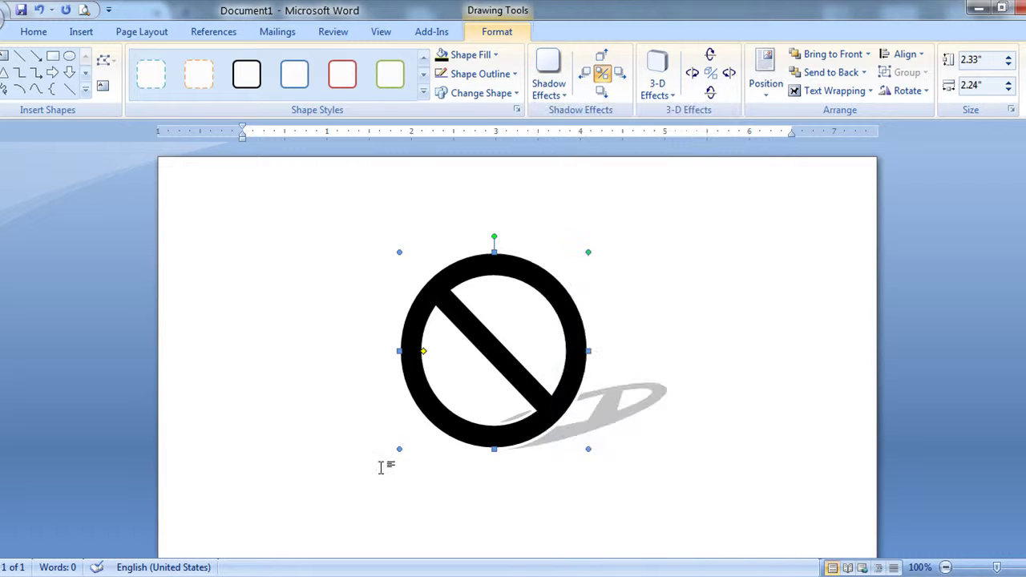
pyautogui.click(549, 70)
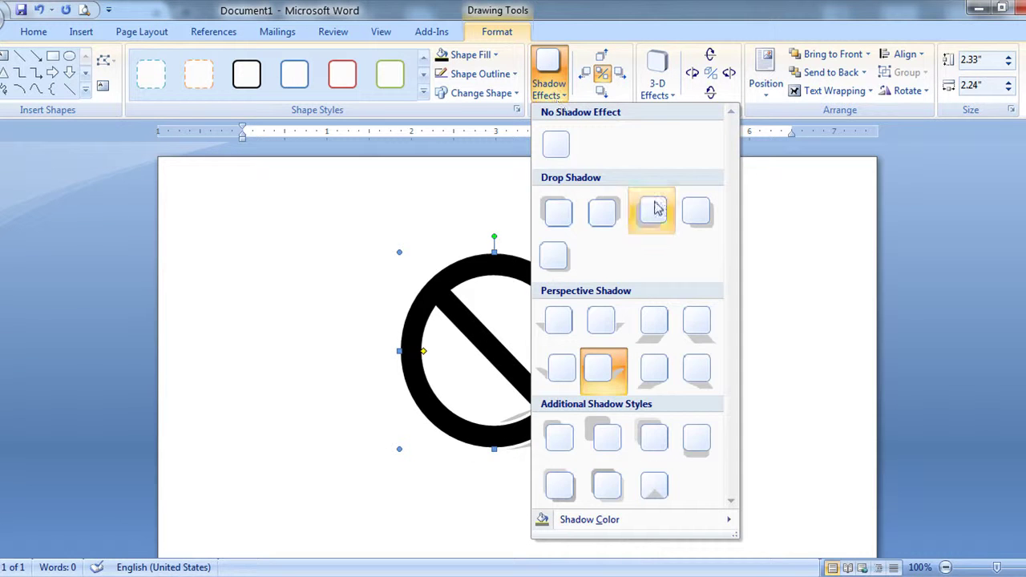
pyautogui.click(656, 207)
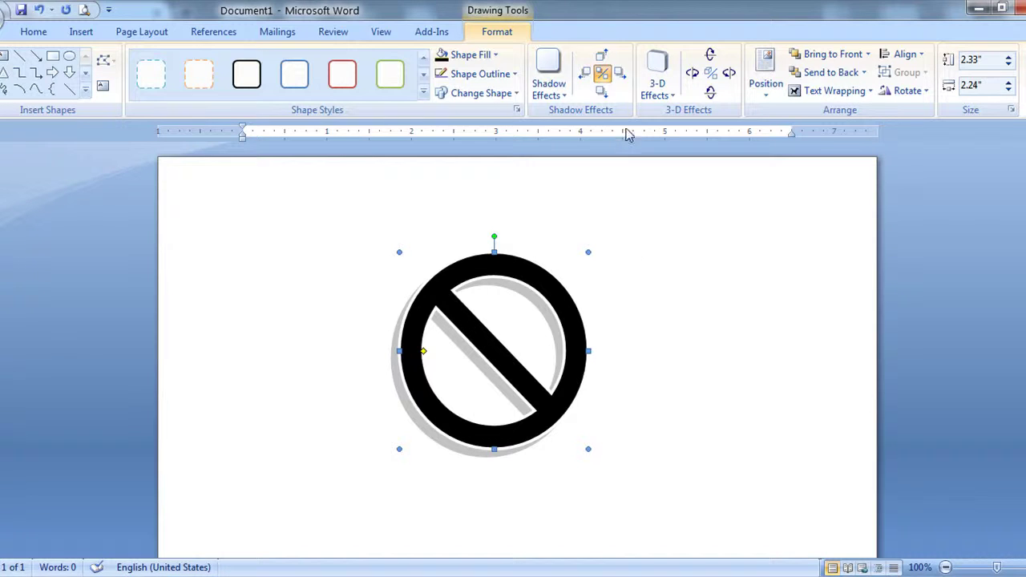
pyautogui.click(616, 81)
pyautogui.click(588, 72)
pyautogui.click(602, 93)
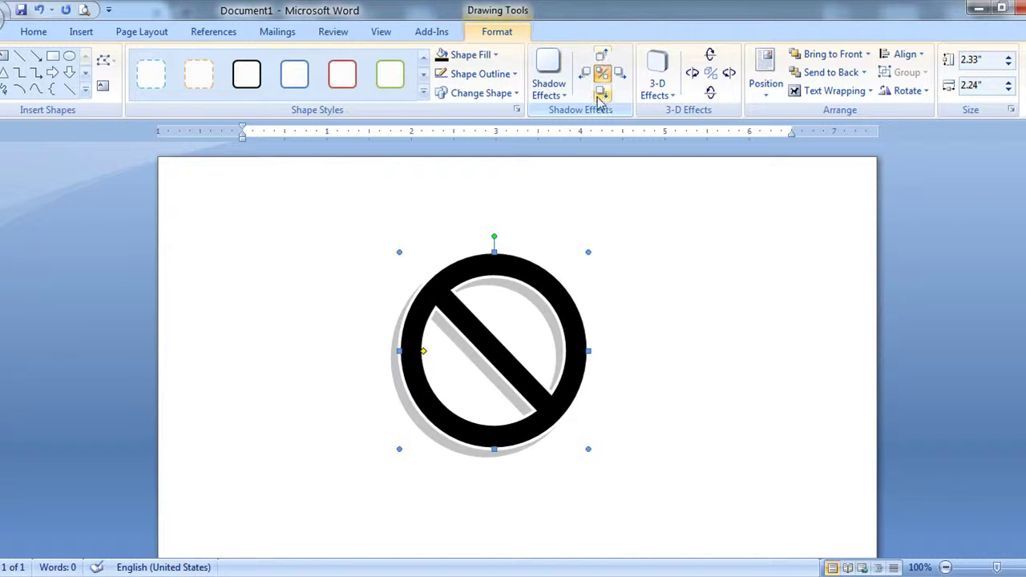
# - Set the No symbol's 3-D colour to blue-grey, then browse 3-D effects without changing anything
pyautogui.click(668, 95)
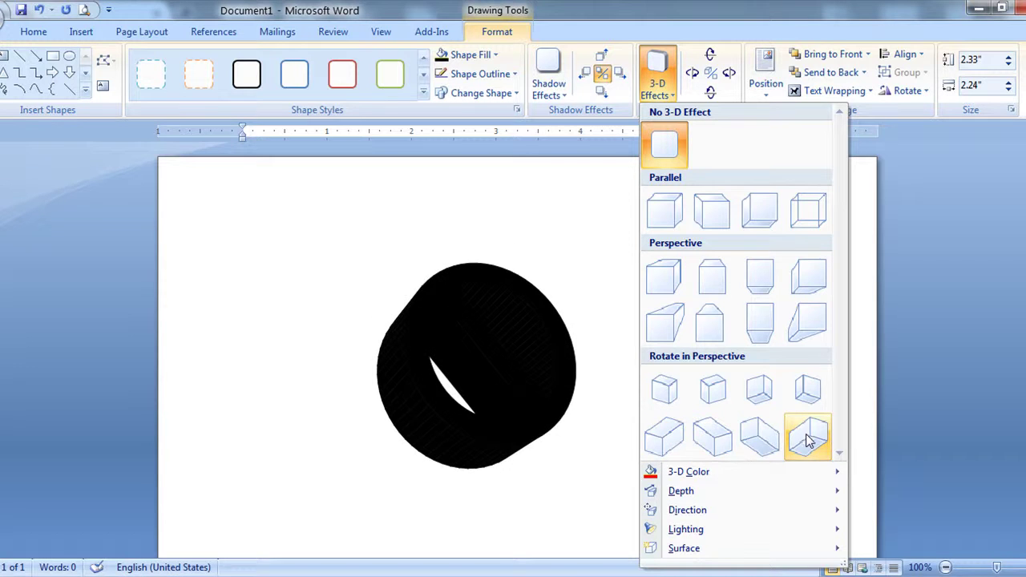
pyautogui.moveTo(688, 472)
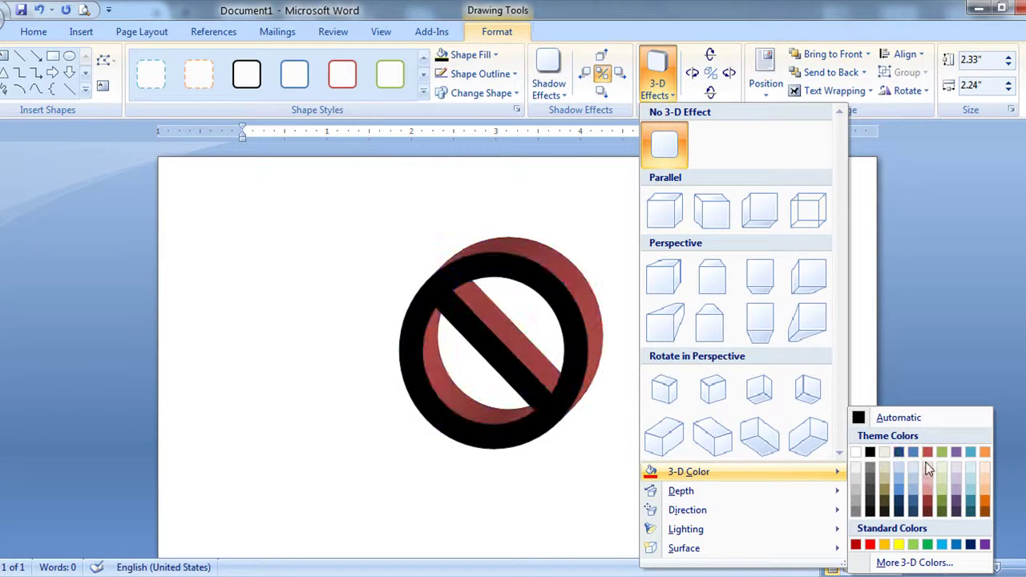
pyautogui.click(911, 497)
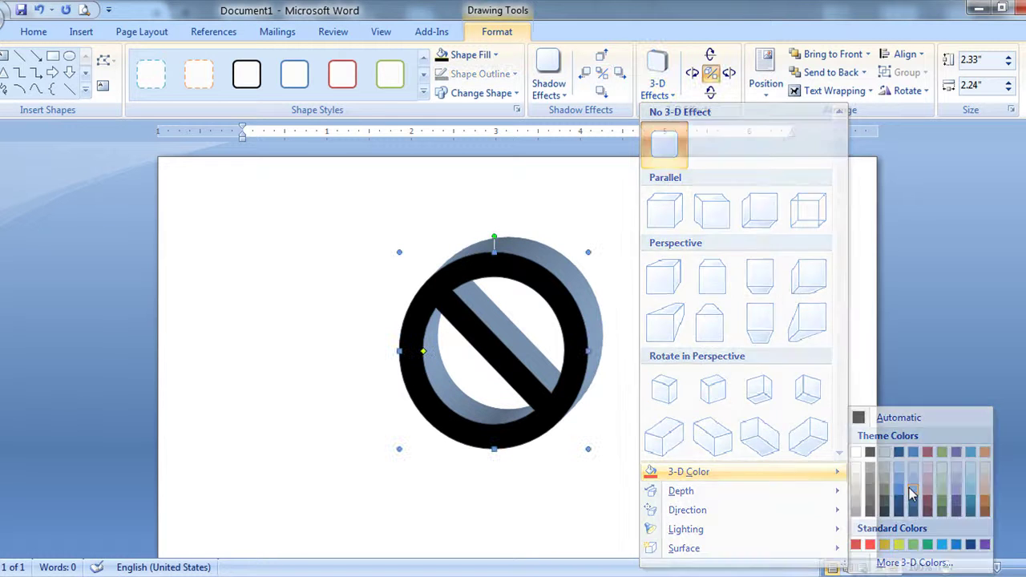
pyautogui.click(658, 84)
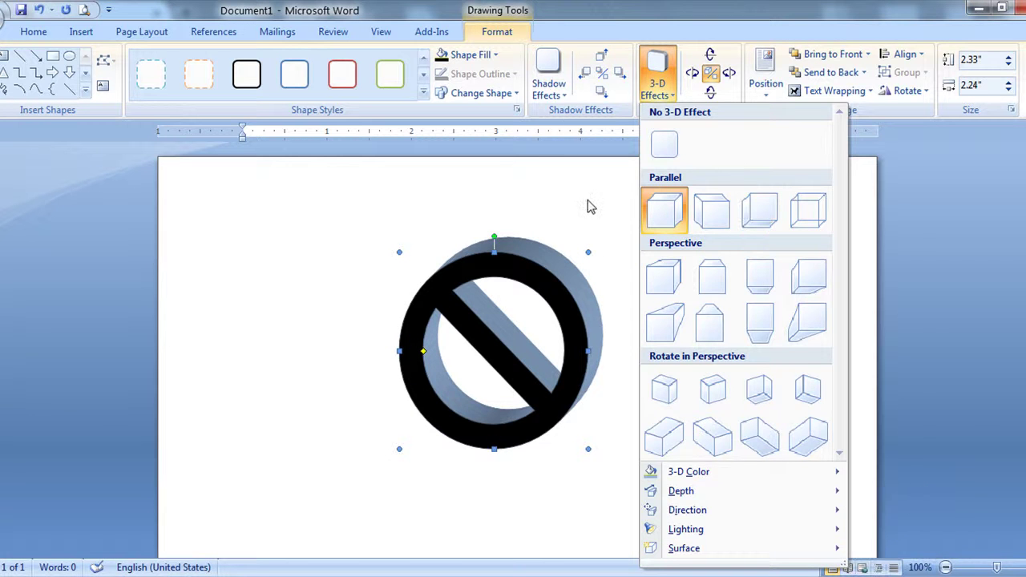
pyautogui.click(577, 275)
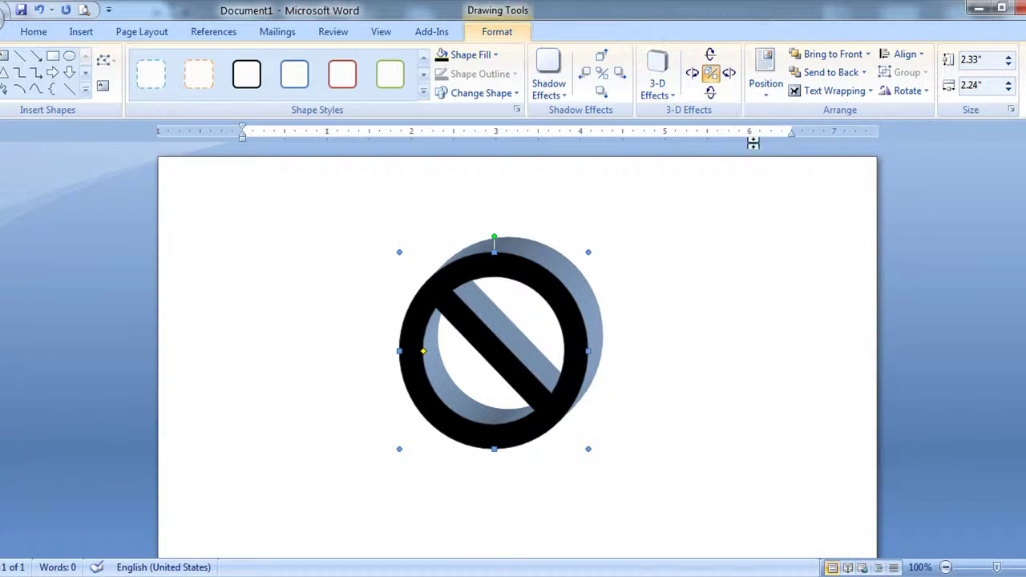
# - Position the No symbol in the middle centre of the page with text wrapping
pyautogui.click(766, 90)
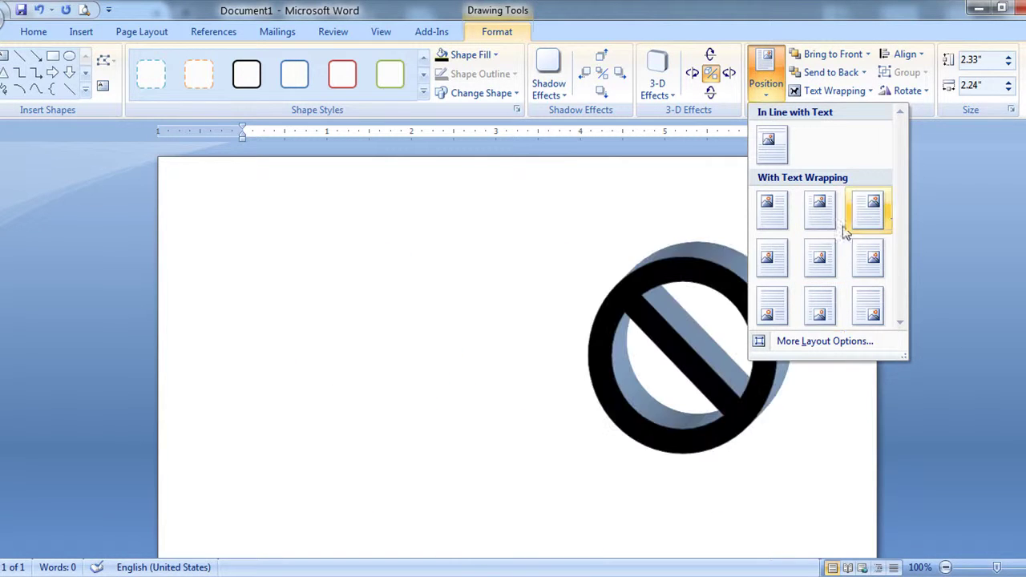
pyautogui.click(819, 258)
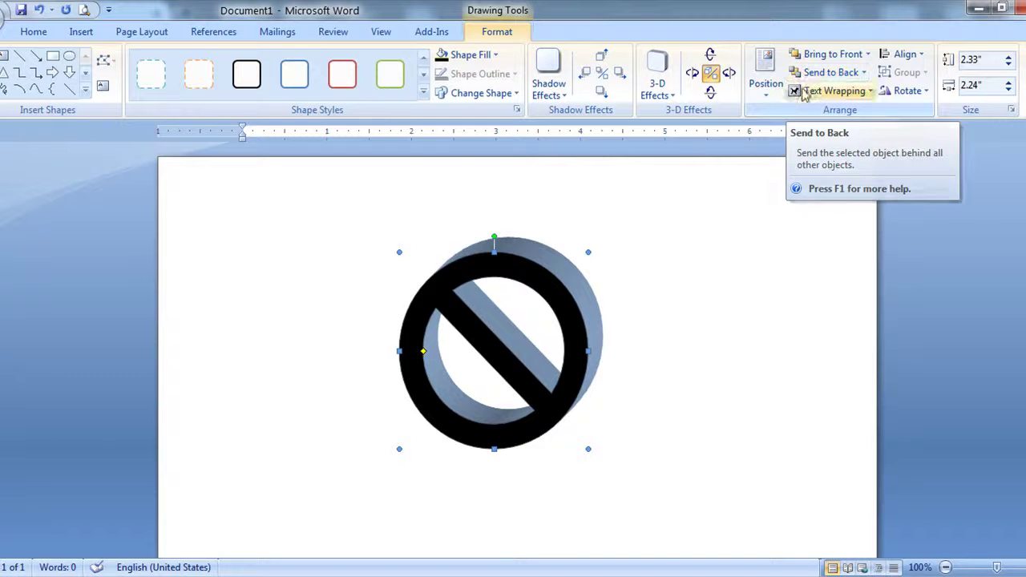
# - Change the no-symbol into a cube and draw a circle to its left
pyautogui.click(462, 95)
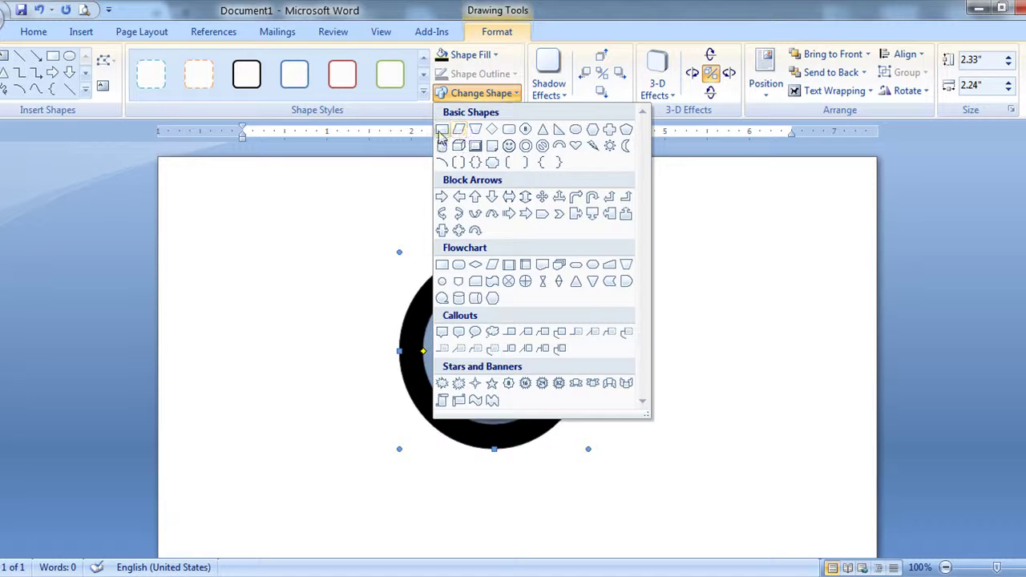
pyautogui.click(458, 145)
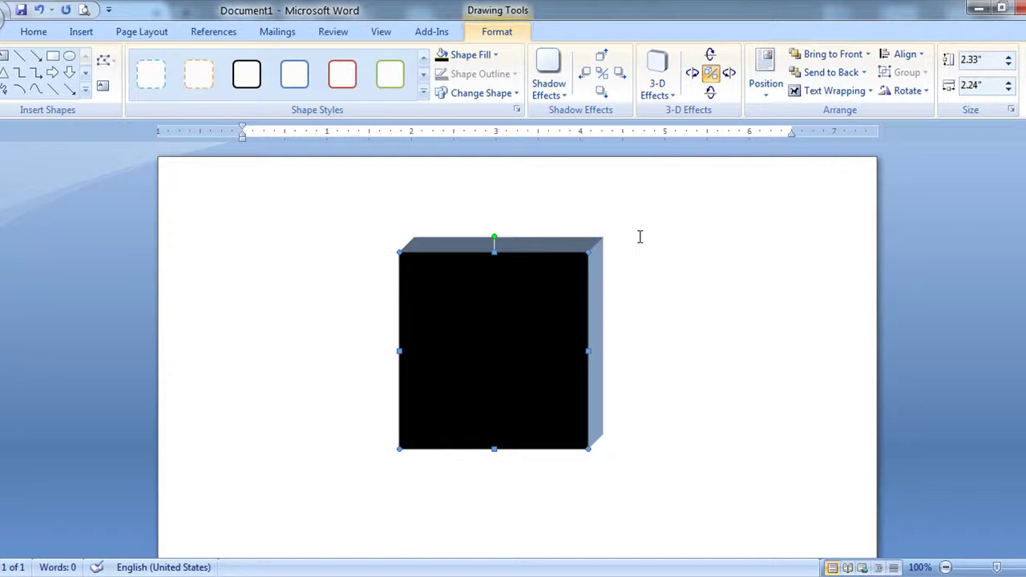
pyautogui.click(70, 57)
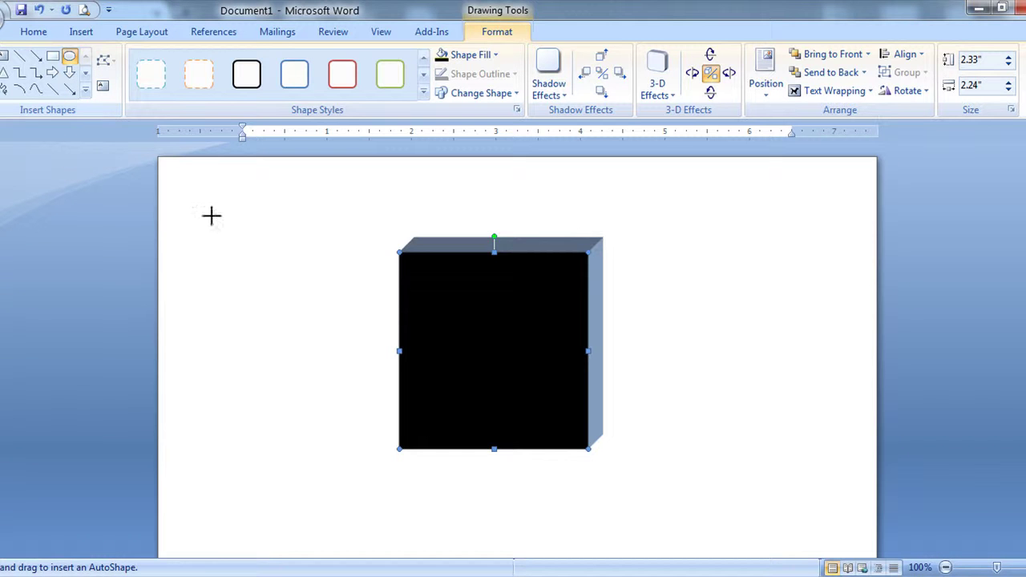
pyautogui.moveTo(216, 222); pyautogui.dragTo(412, 417)
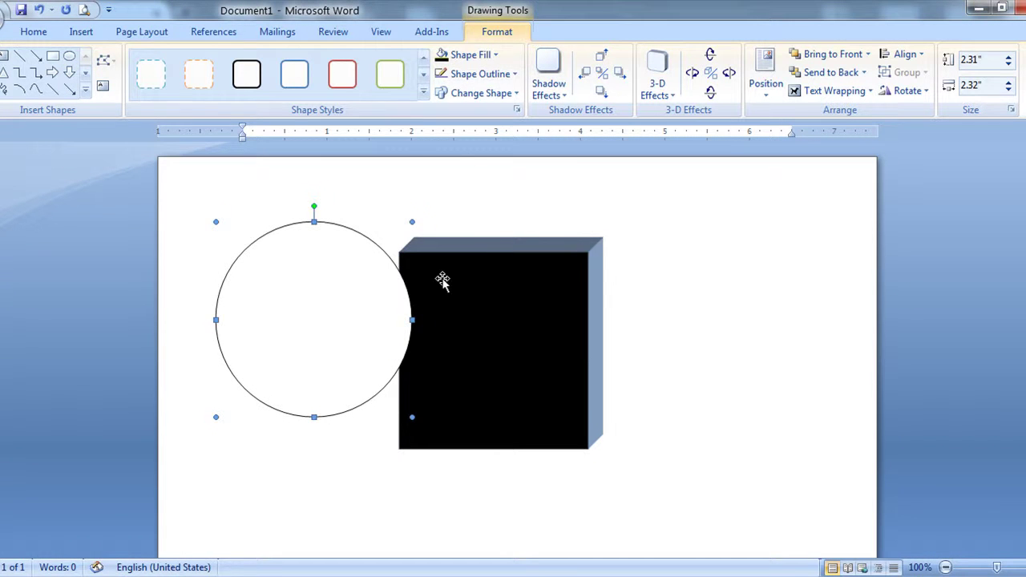
# - Give the circle an orange fill and orange outline, then drag it onto the cube's left side
pyautogui.click(464, 56)
pyautogui.click(462, 88)
pyautogui.click(465, 54)
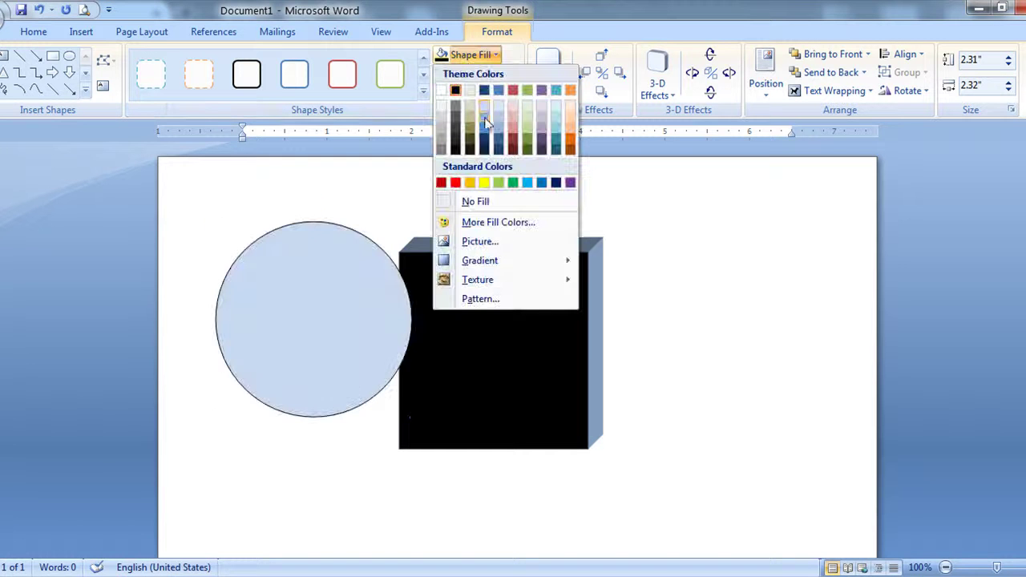
pyautogui.click(569, 147)
pyautogui.click(469, 73)
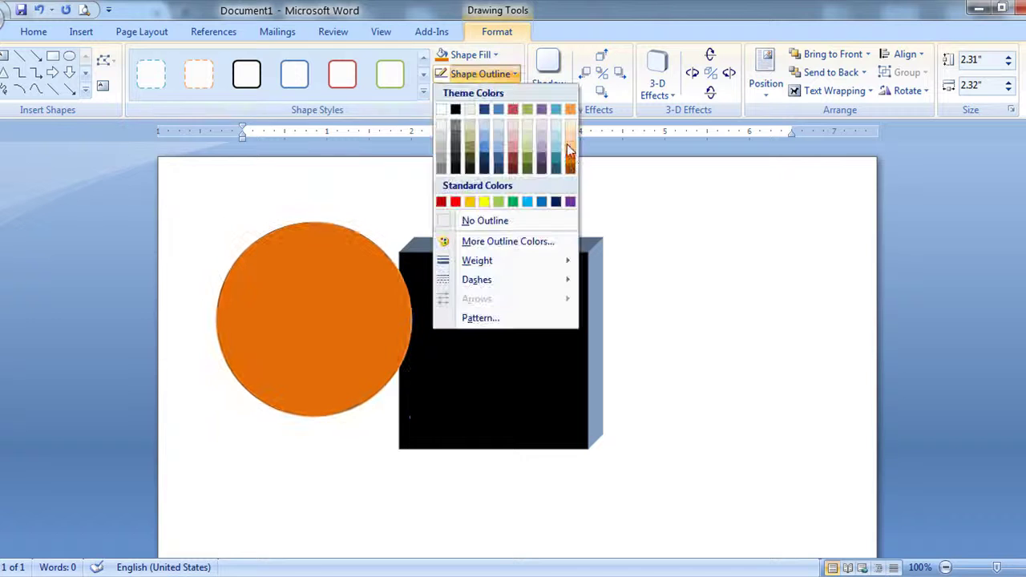
pyautogui.click(572, 163)
pyautogui.moveTo(321, 294)
pyautogui.mouseDown()
pyautogui.moveTo(465, 308)
pyautogui.moveTo(395, 312)
pyautogui.mouseUp()
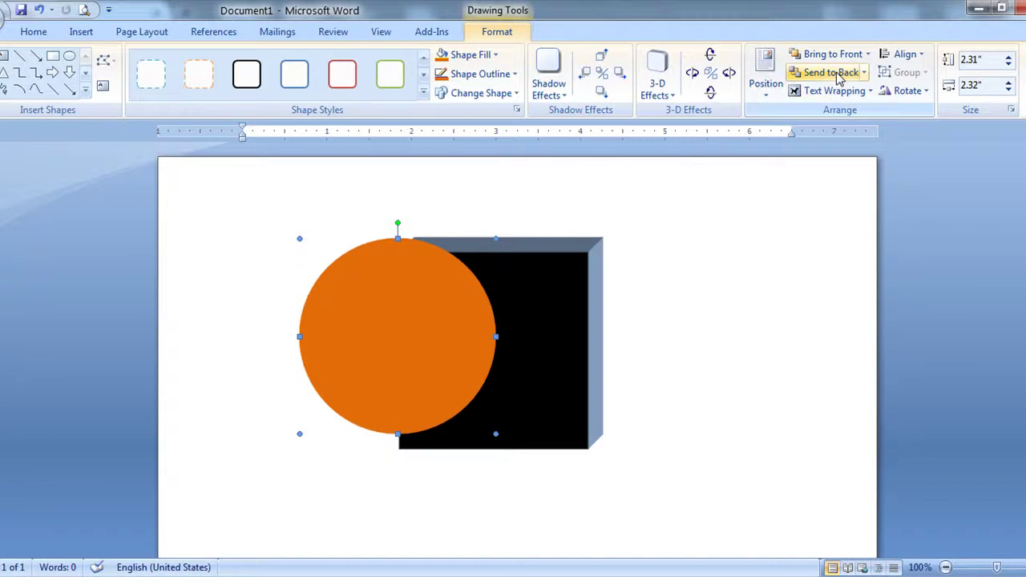
# - Send the orange circle behind the cube, bring it back in front, then reselect the cube for reshaping
pyautogui.click(545, 329)
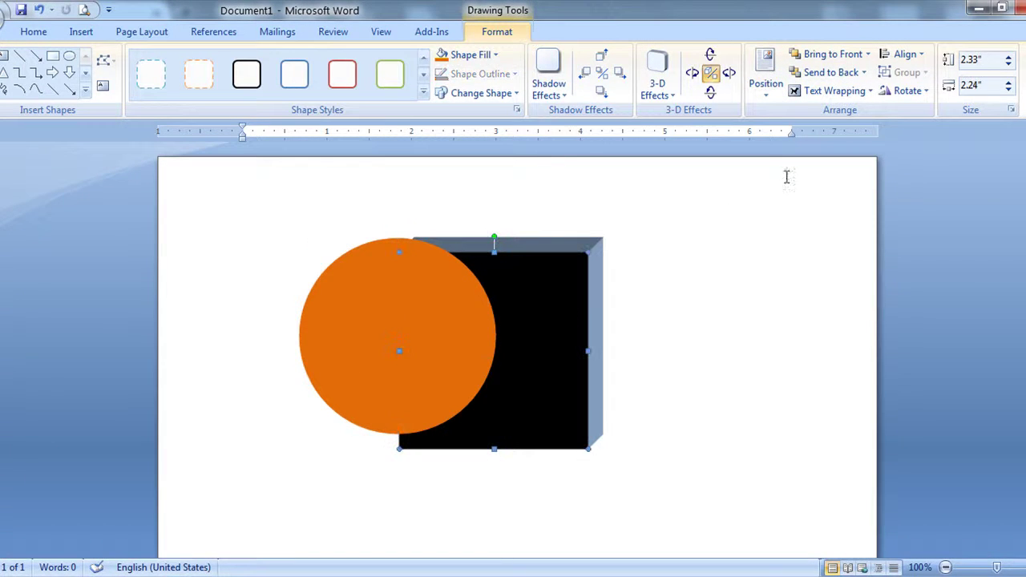
pyautogui.click(372, 309)
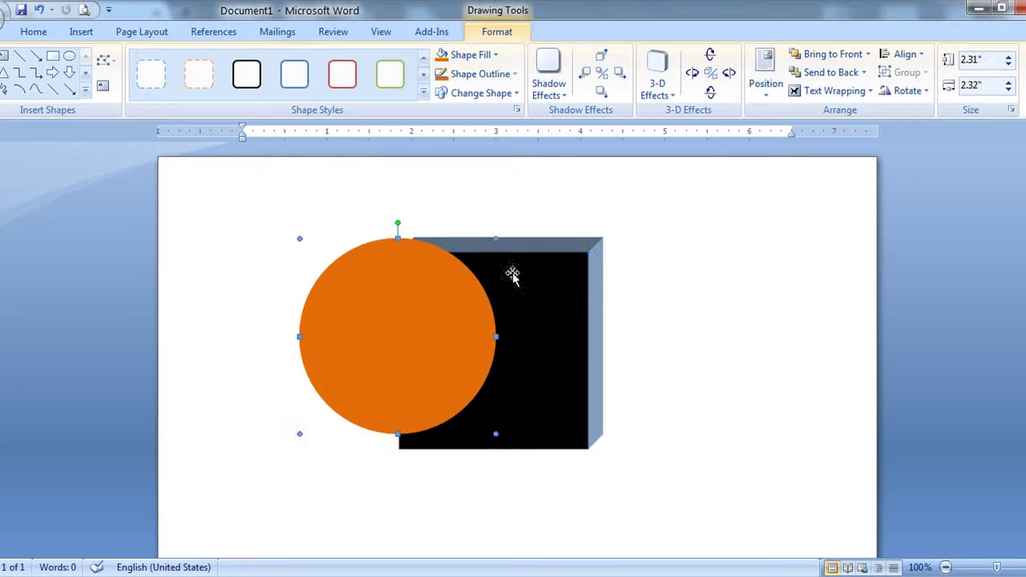
pyautogui.click(821, 74)
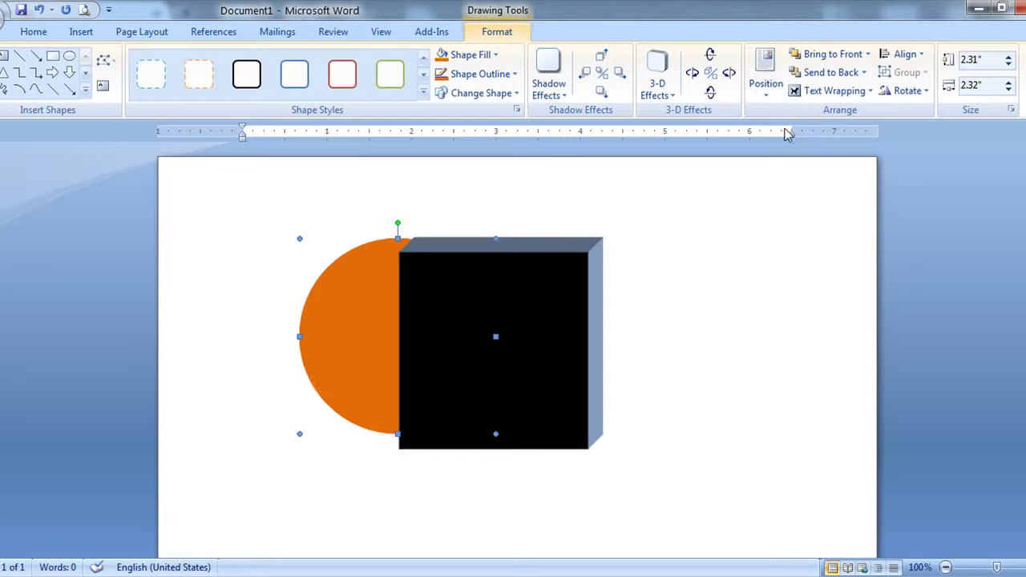
pyautogui.click(827, 56)
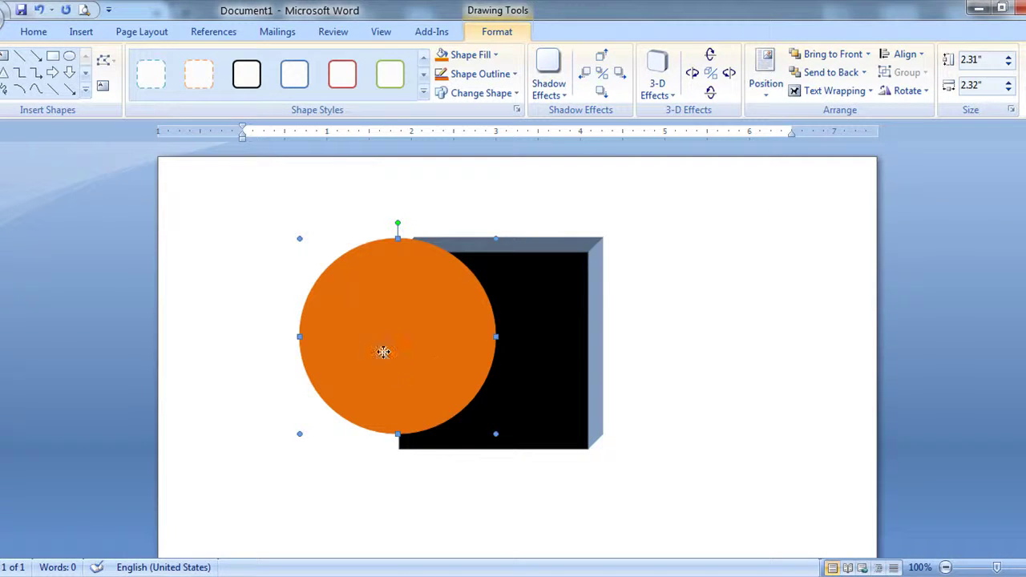
pyautogui.click(561, 337)
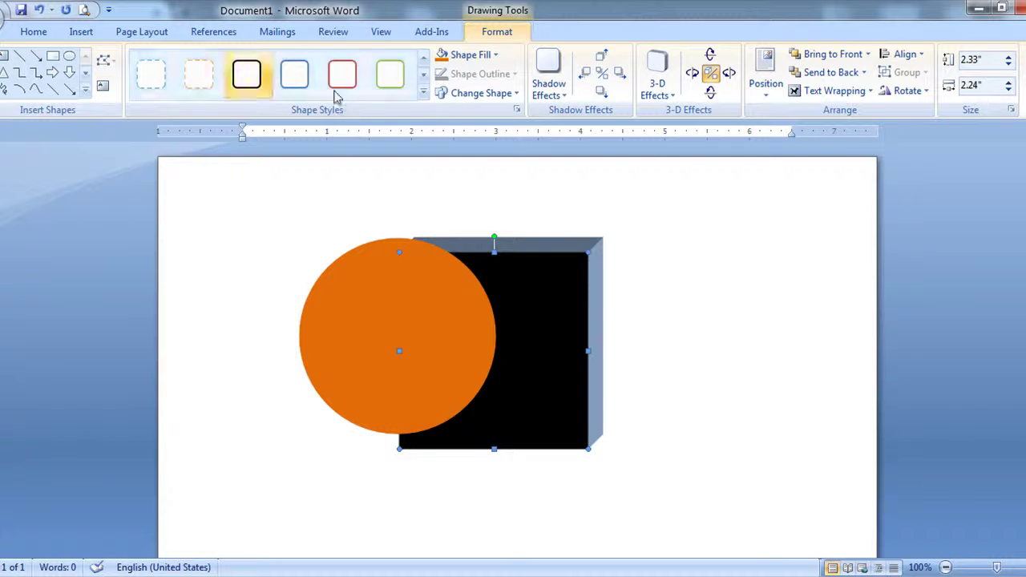
pyautogui.click(469, 93)
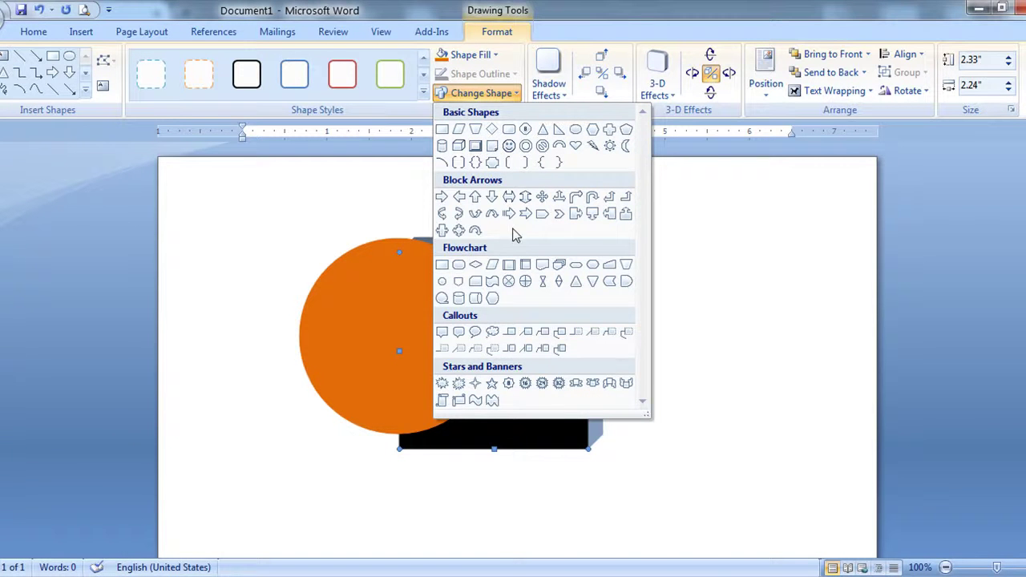
# - Turn the cube into a Right Arrow block arrow and delete the orange circle
pyautogui.click(533, 221)
pyautogui.click(430, 334)
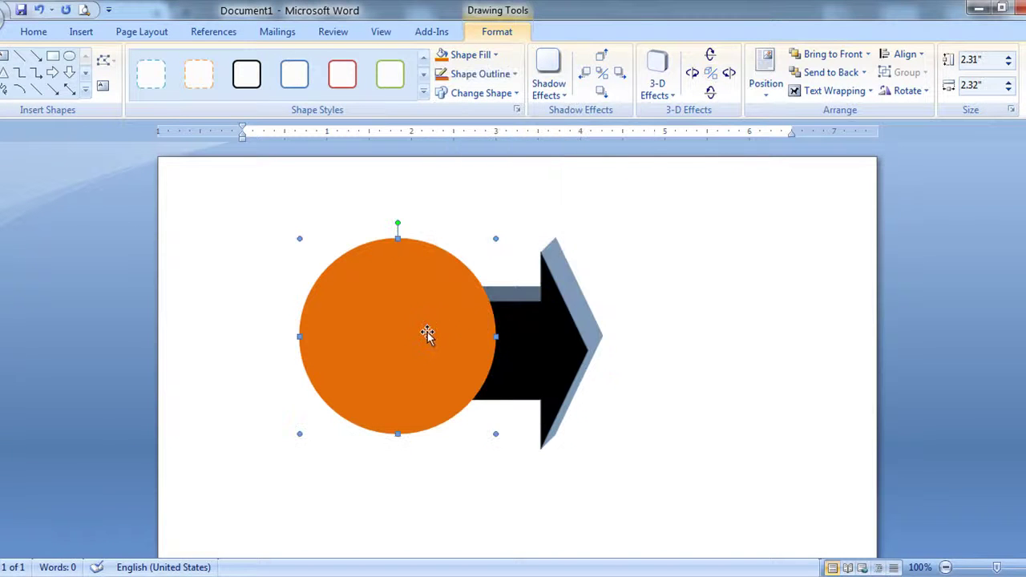
pyautogui.press('Delete')
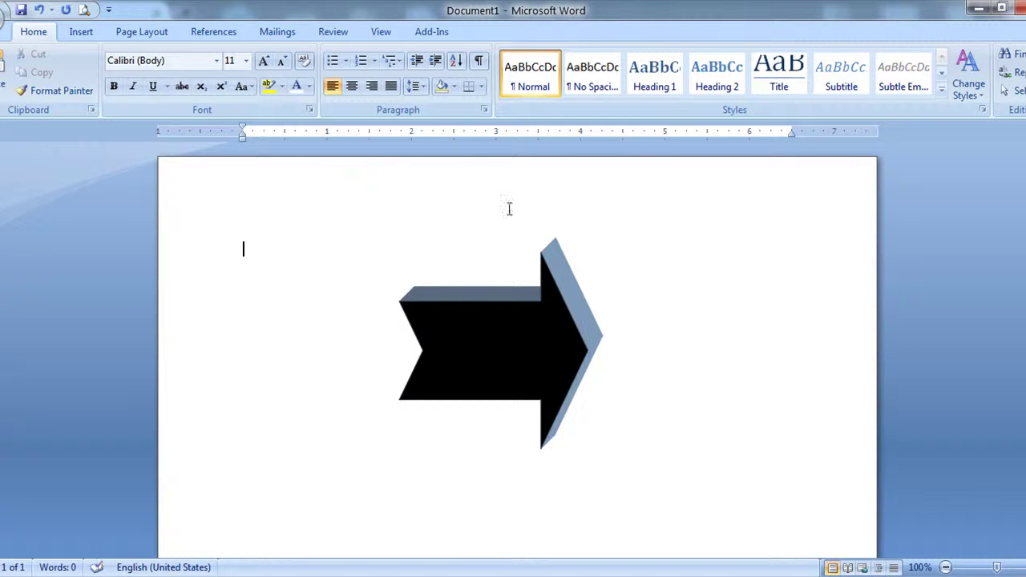
pyautogui.click(506, 373)
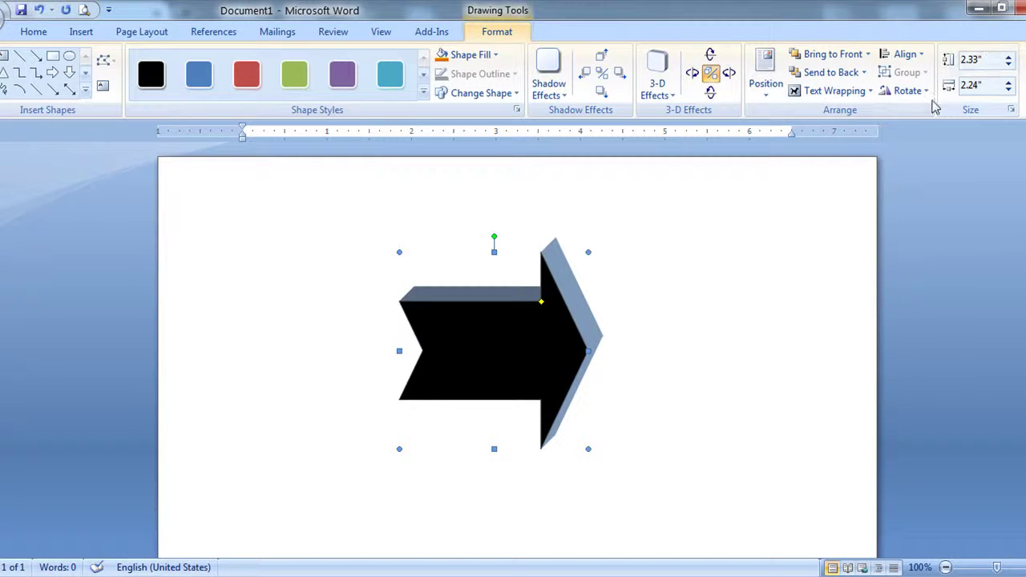
# - Rotate the 3-D block arrow Left 90° so it points upward
pyautogui.click(925, 93)
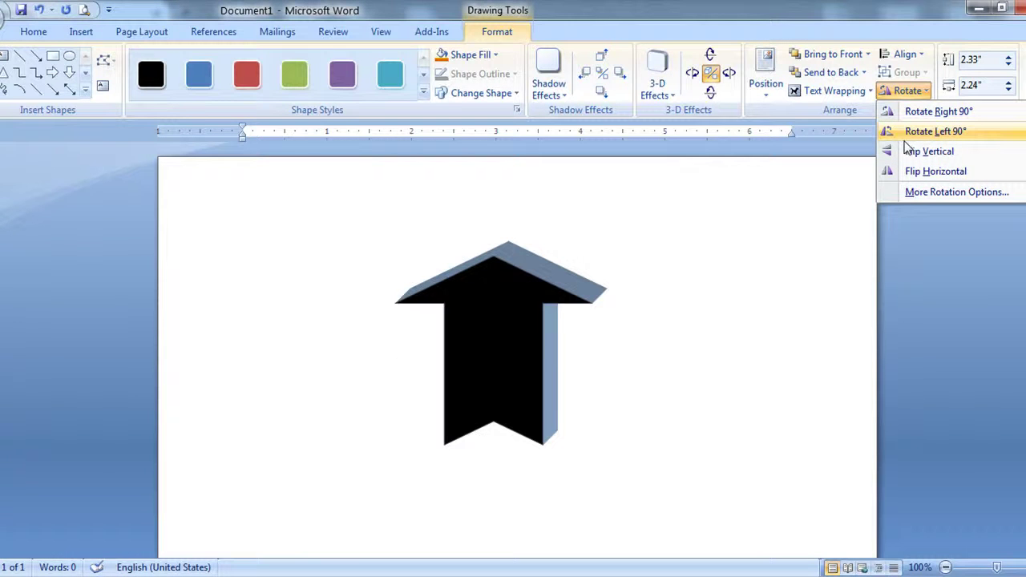
pyautogui.click(914, 132)
pyautogui.click(700, 279)
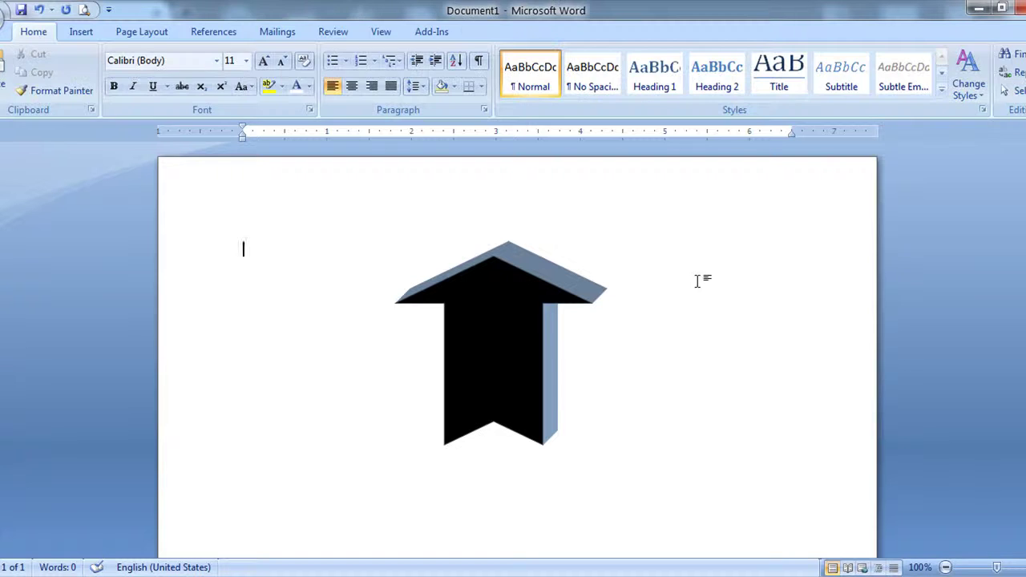
pyautogui.click(512, 338)
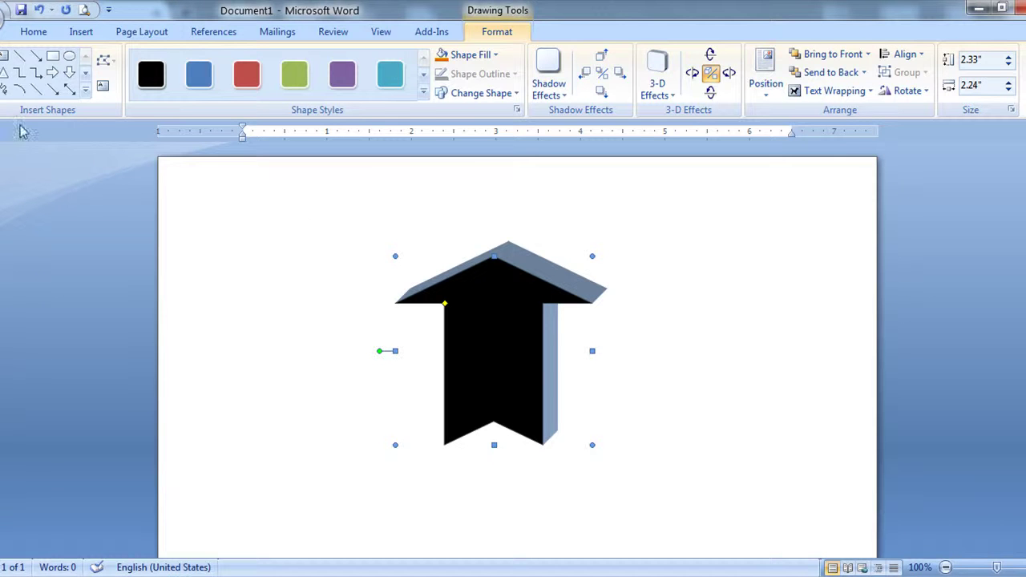
# - Show the Insert ribbon with its picture, clip art, shape and chart options
pyautogui.click(84, 33)
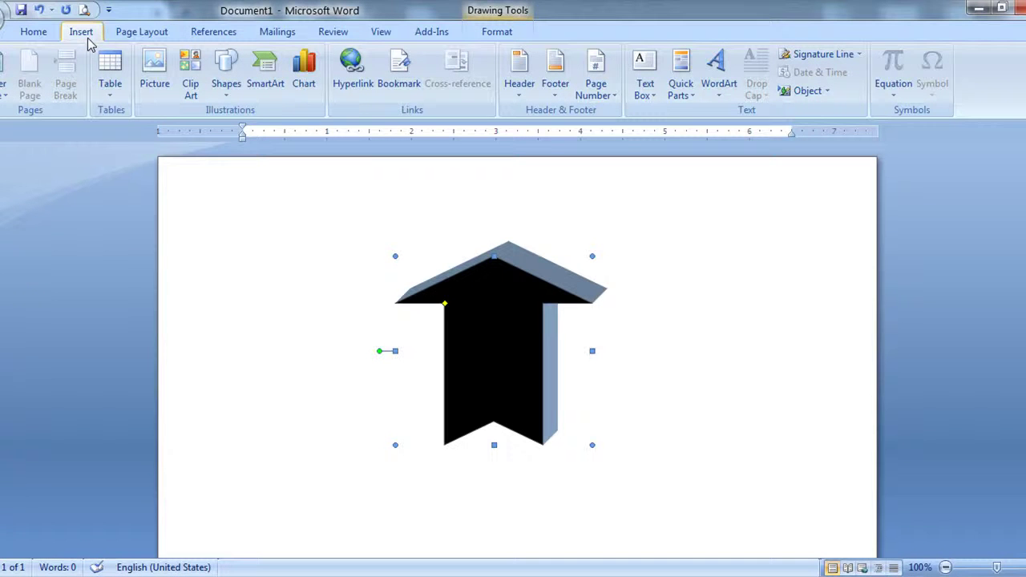